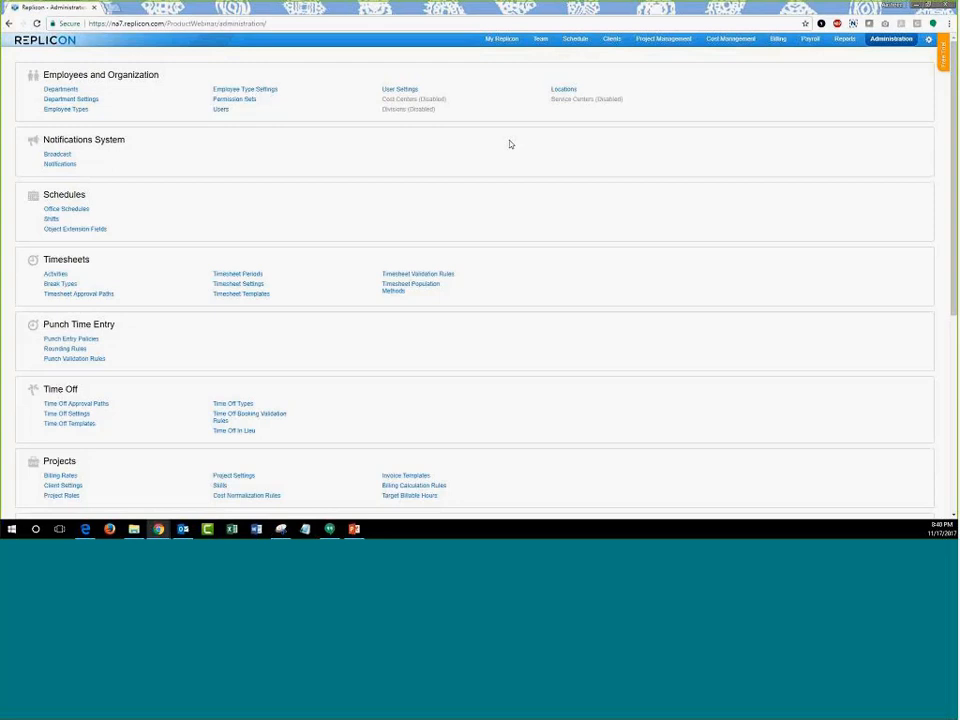
Open the Vacation time off type for editing and review its booking policy and request validations.
scroll(390, 260, down, 3)
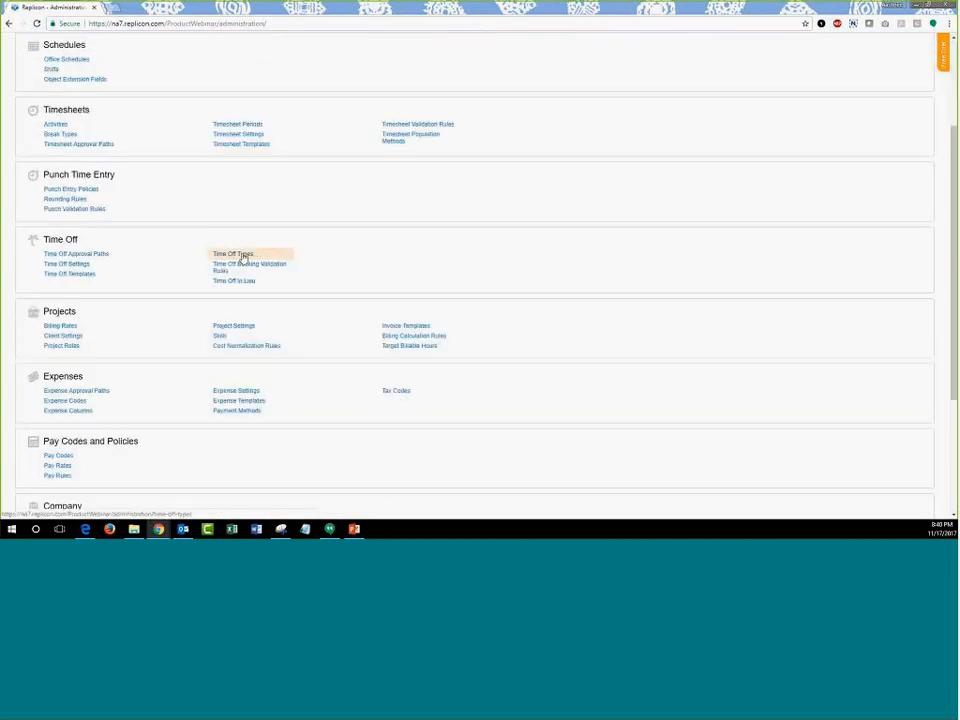
click(242, 256)
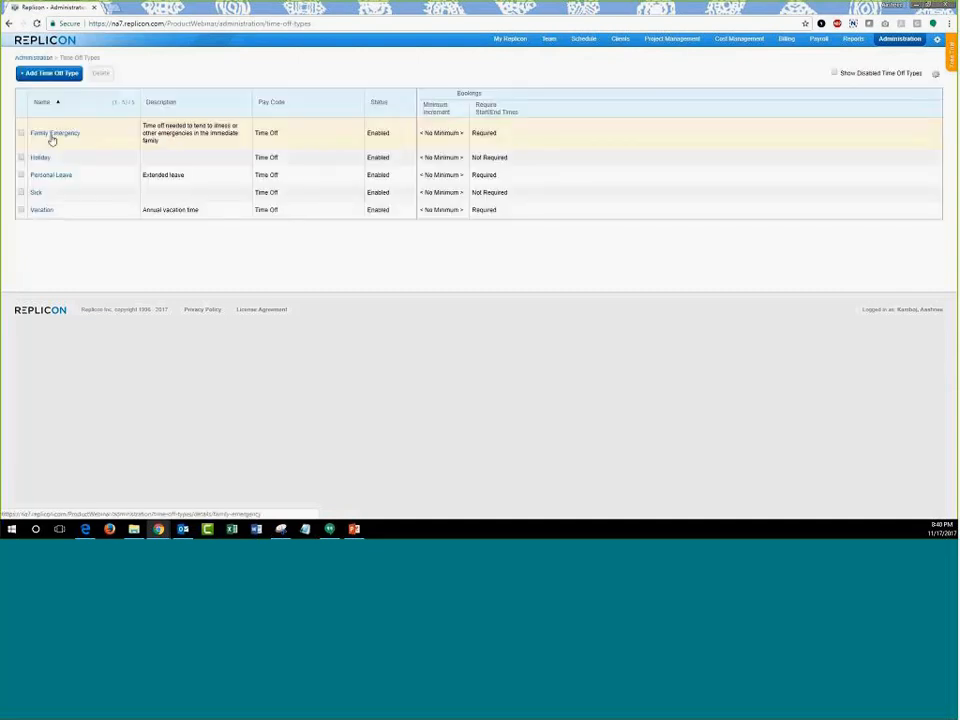
click(38, 211)
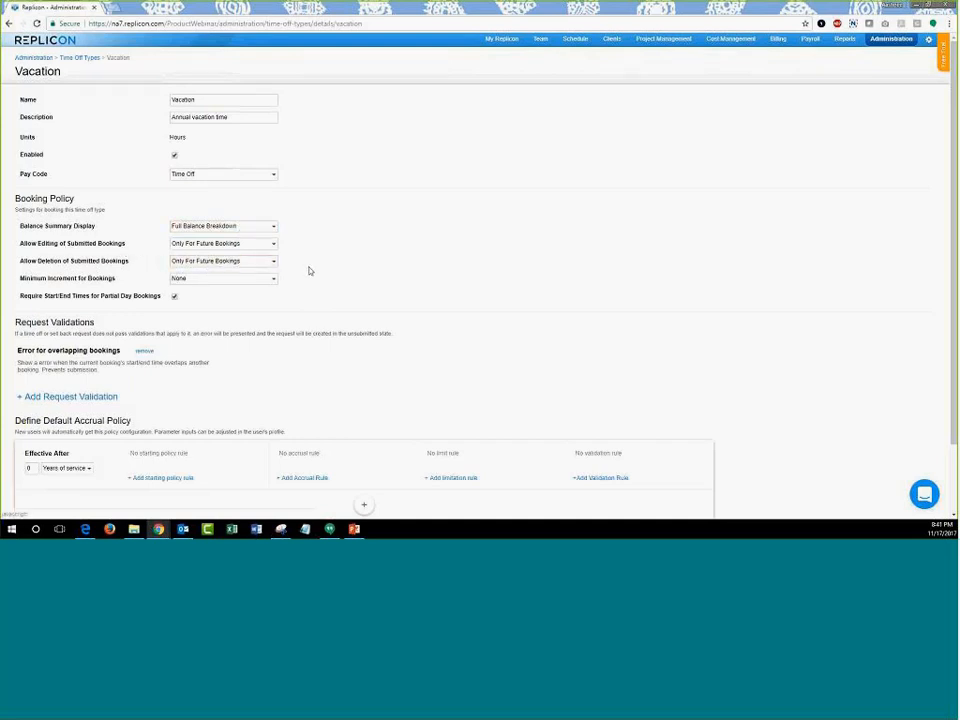
scroll(310, 271, down, 1)
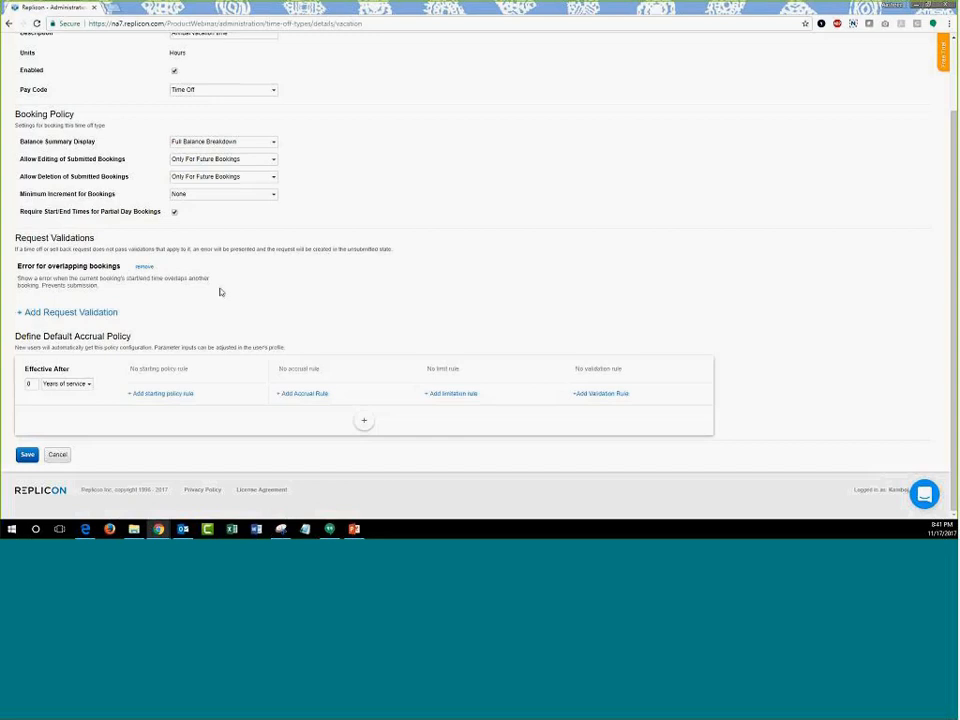
Examine the effective-after units and the starting policy rule options in Vacation's default accrual policy.
click(56, 386)
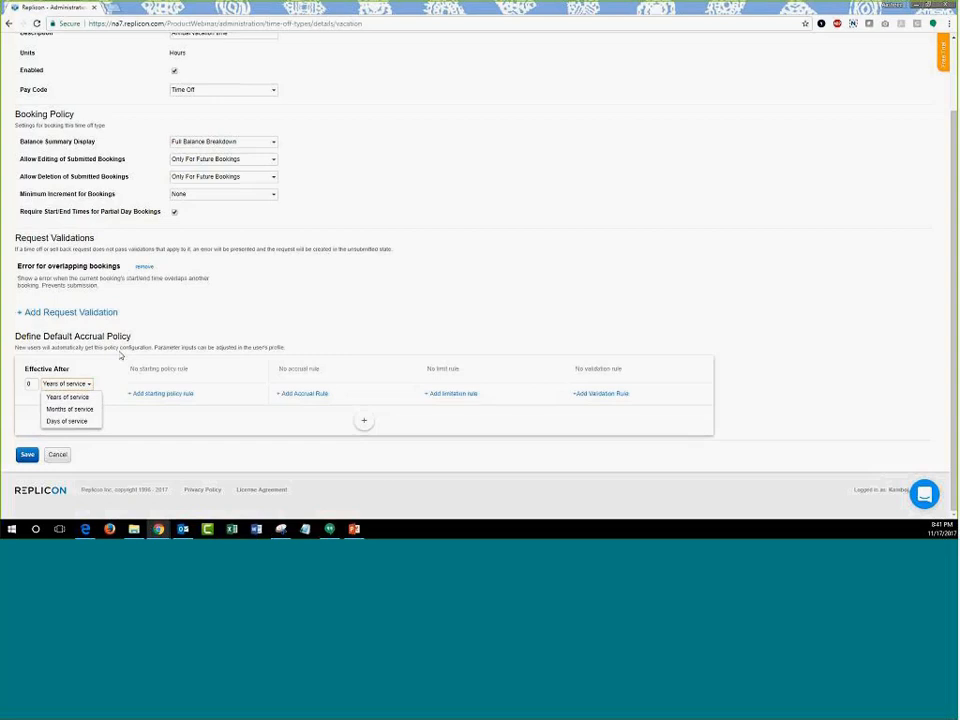
click(150, 392)
click(160, 393)
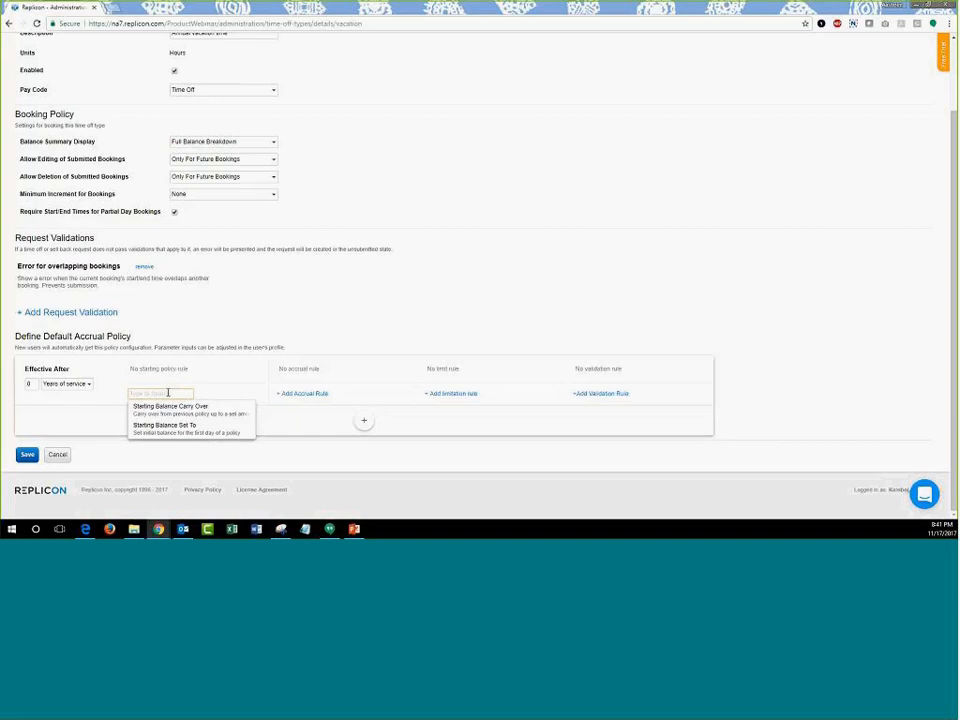
click(289, 410)
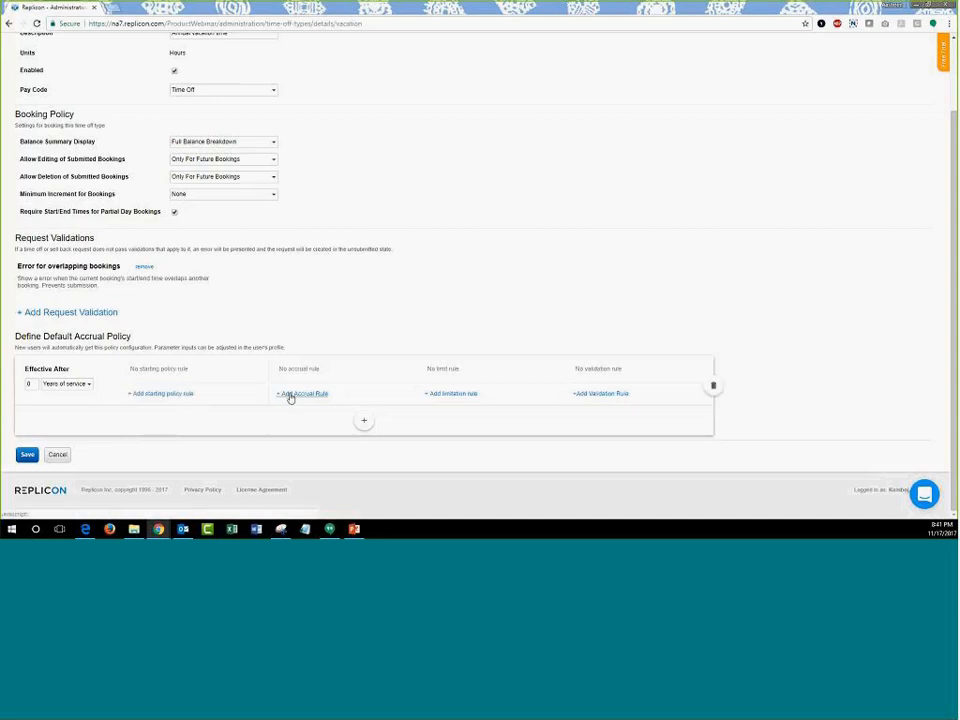
Try an Accruals Based on Hours Worked rule in Vacation's default accrual policy and remove it.
click(290, 395)
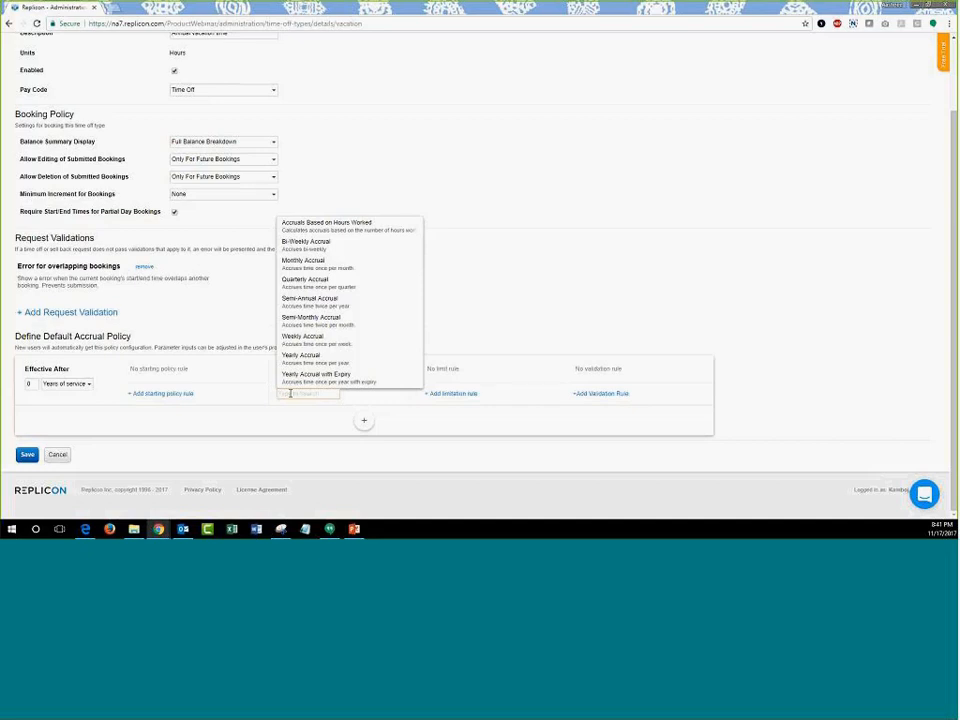
click(339, 231)
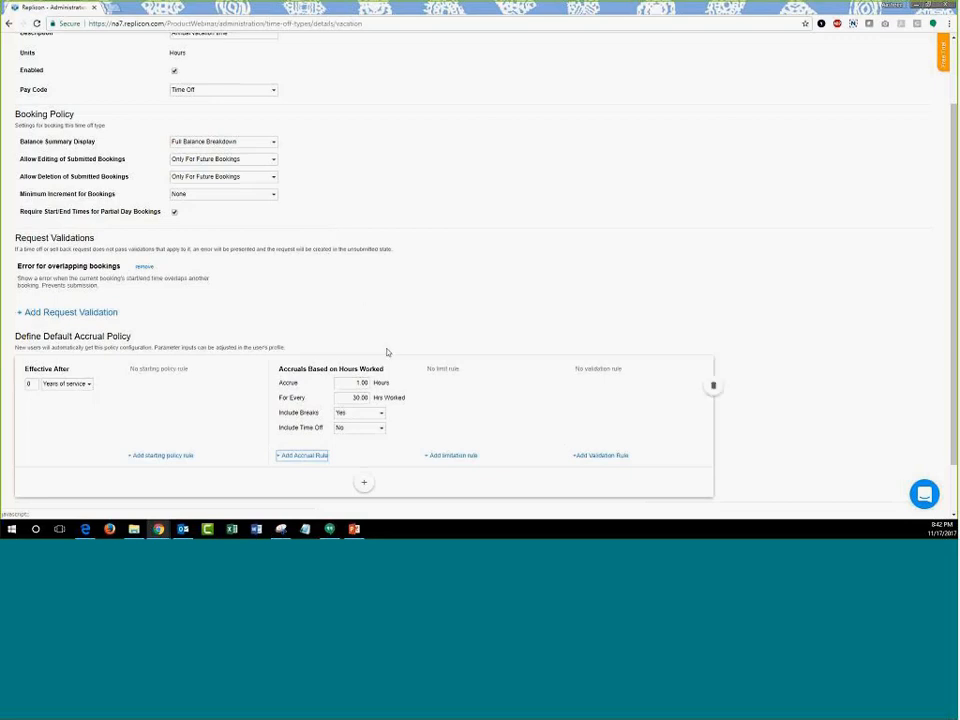
click(407, 370)
Try a Yearly Accrual with Expiry rule in Vacation's default accrual policy and remove it.
click(315, 394)
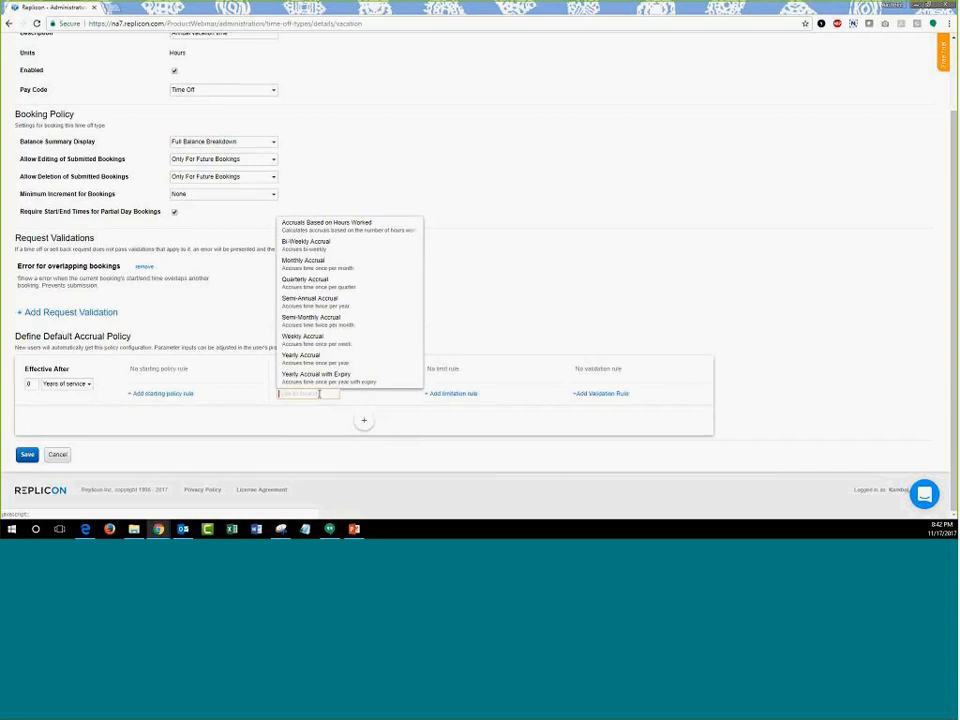
click(323, 377)
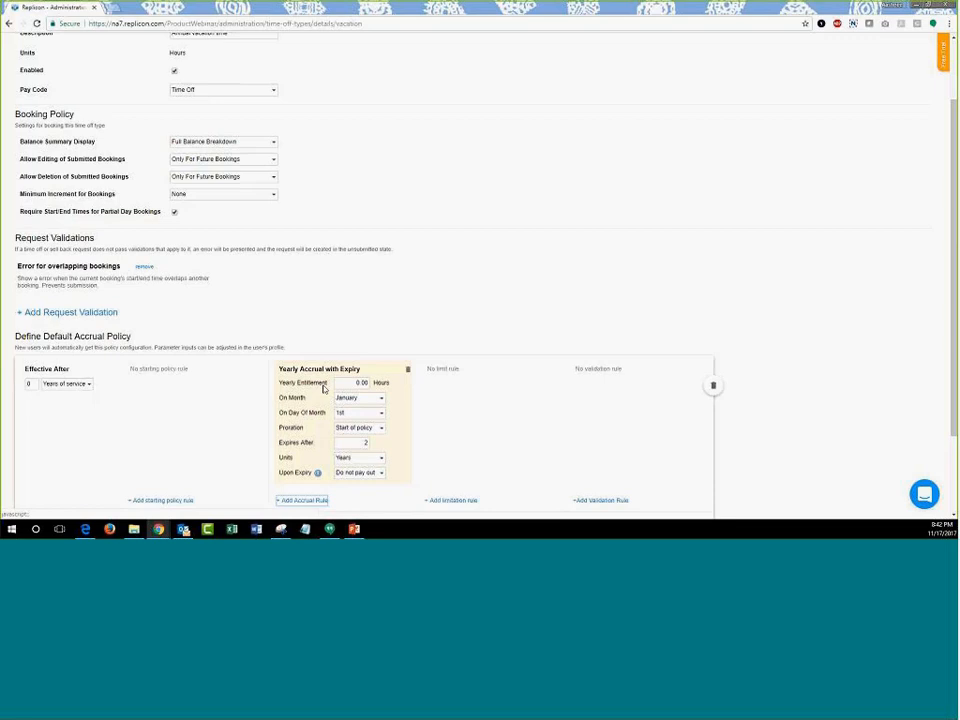
click(410, 370)
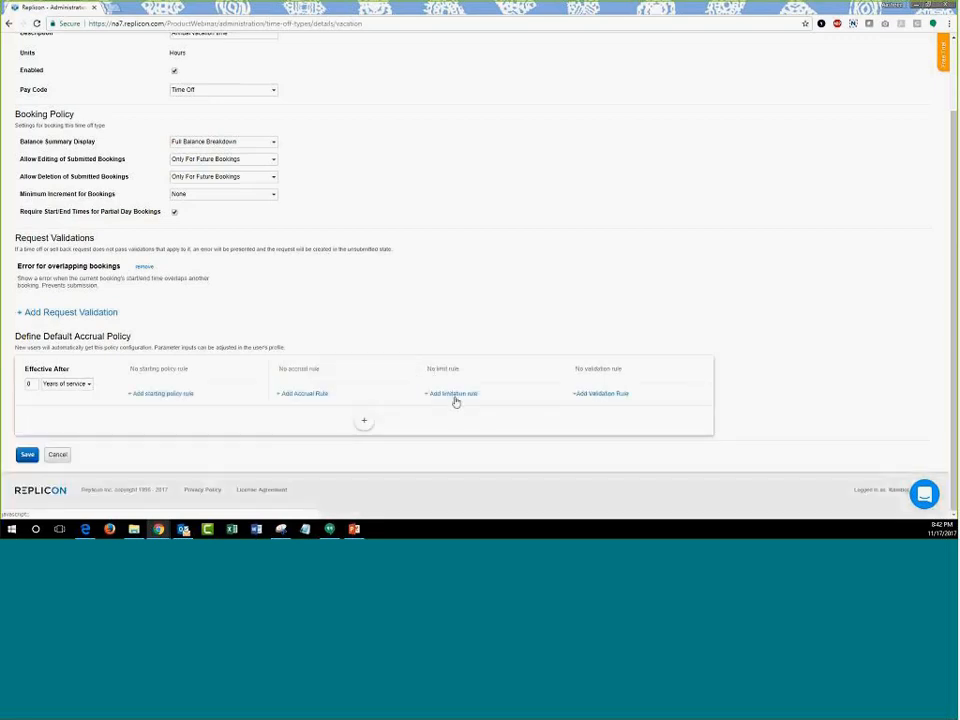
Try a Yearly Carry Over with Expiry limitation rule in Vacation's default accrual policy and remove it.
click(455, 394)
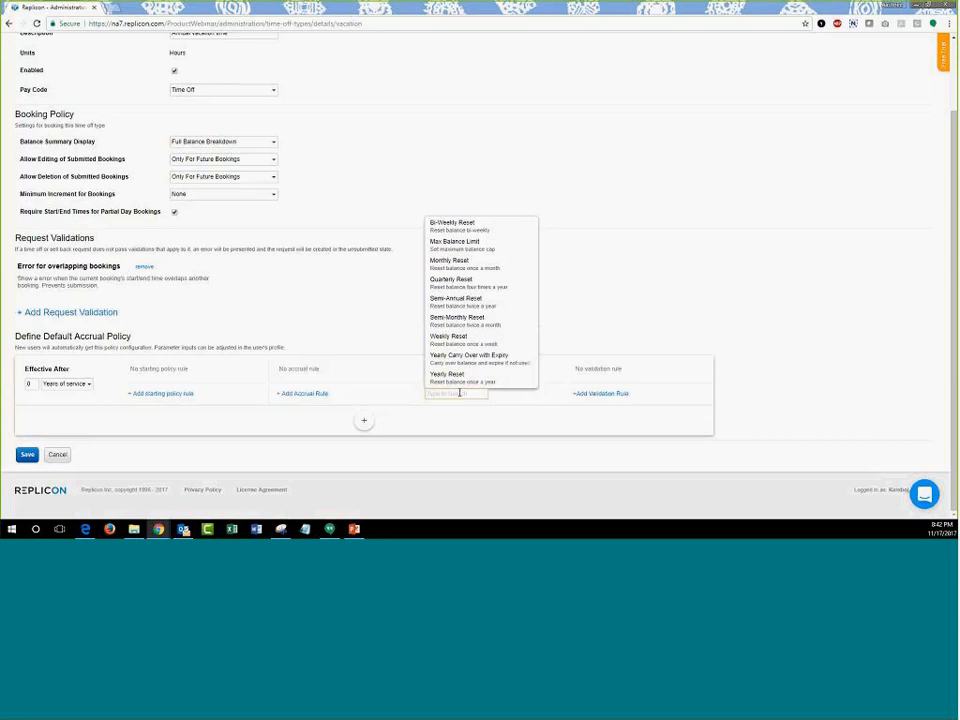
click(482, 358)
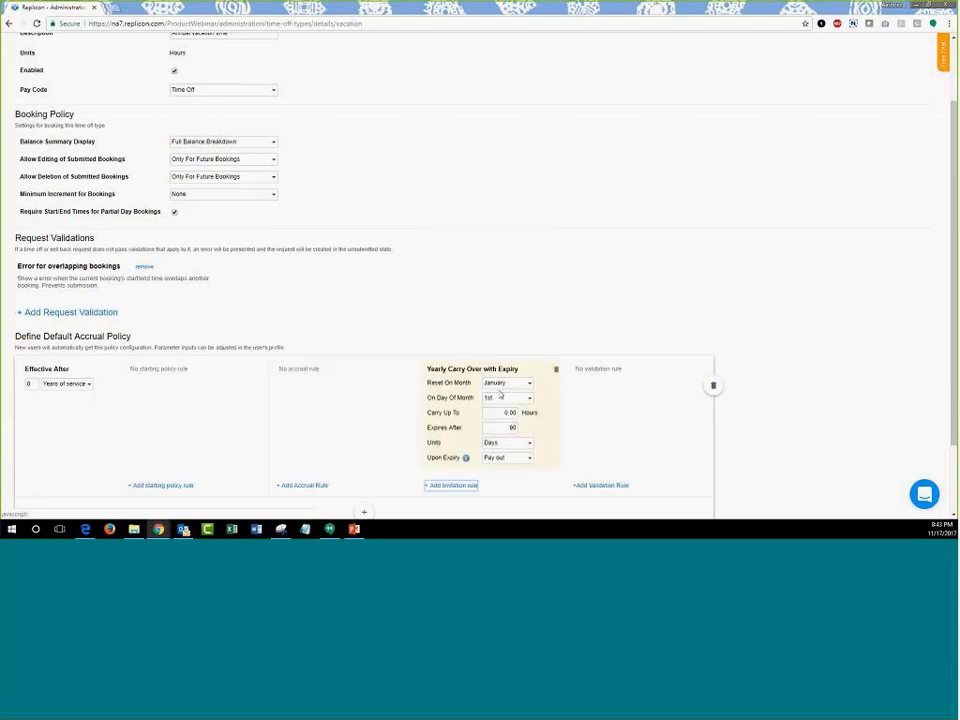
click(555, 370)
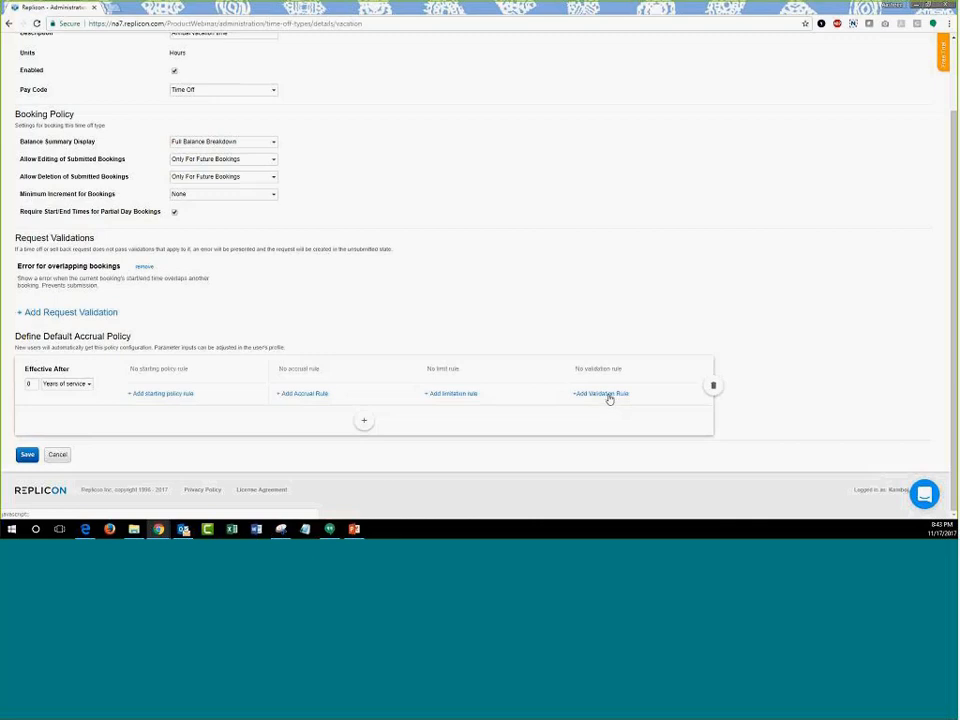
Open the administrator's own user record from the user administration and view the Vacation policy in its time off settings.
scroll(580, 360, up, 2)
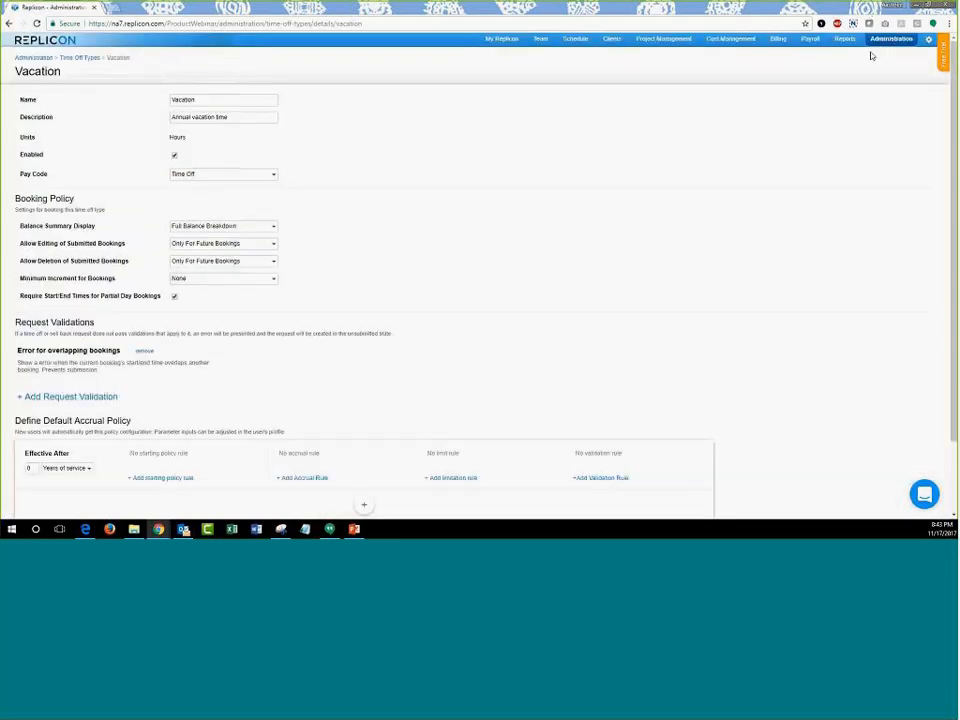
click(224, 109)
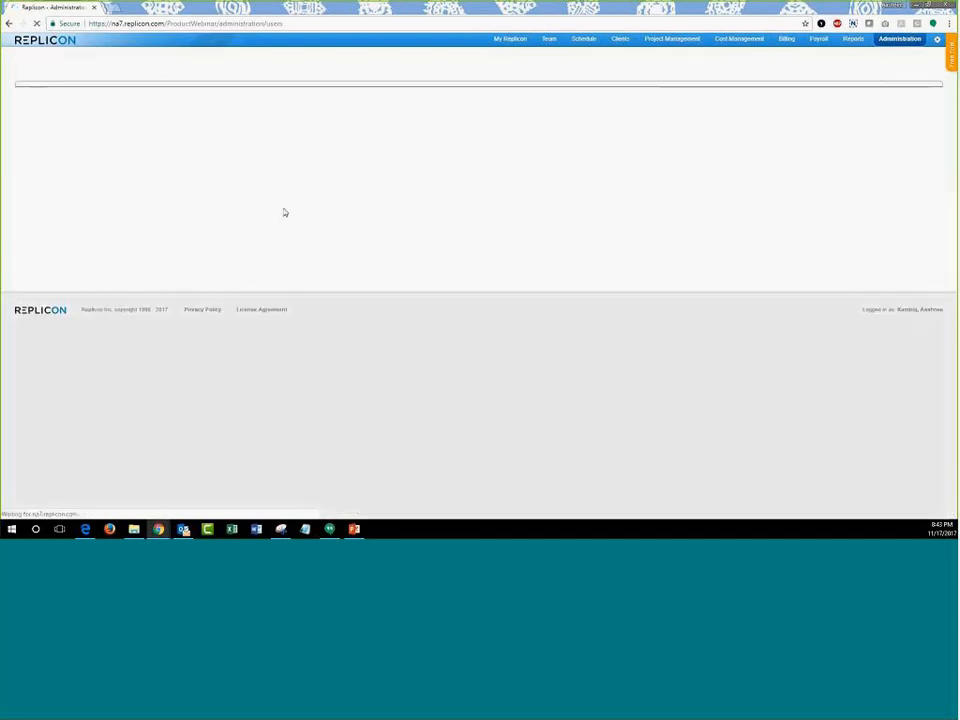
click(72, 149)
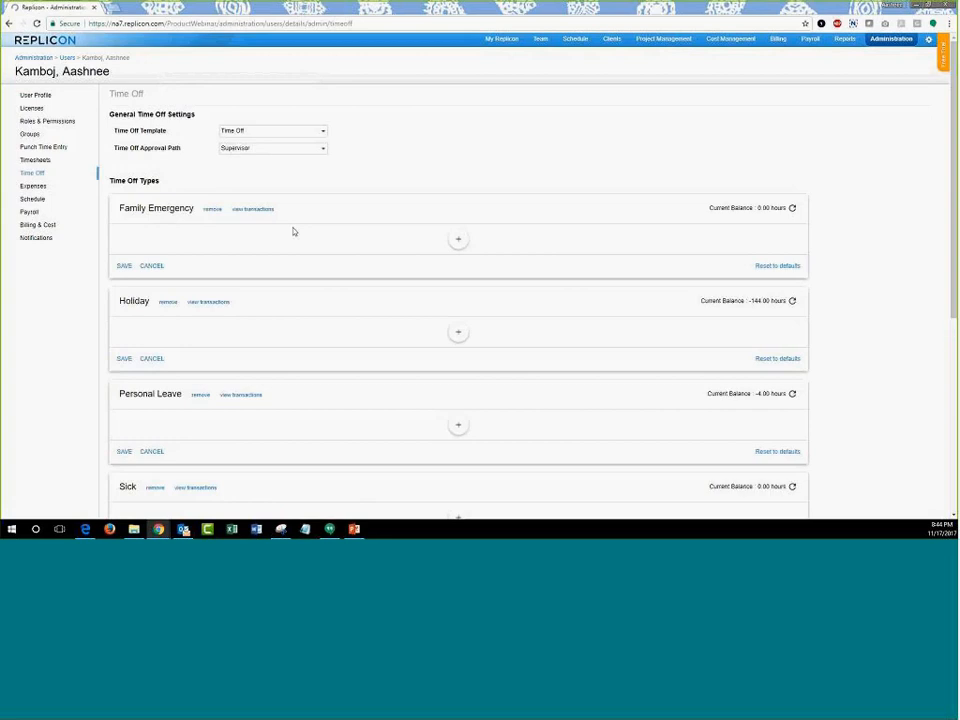
scroll(298, 242, down, 5)
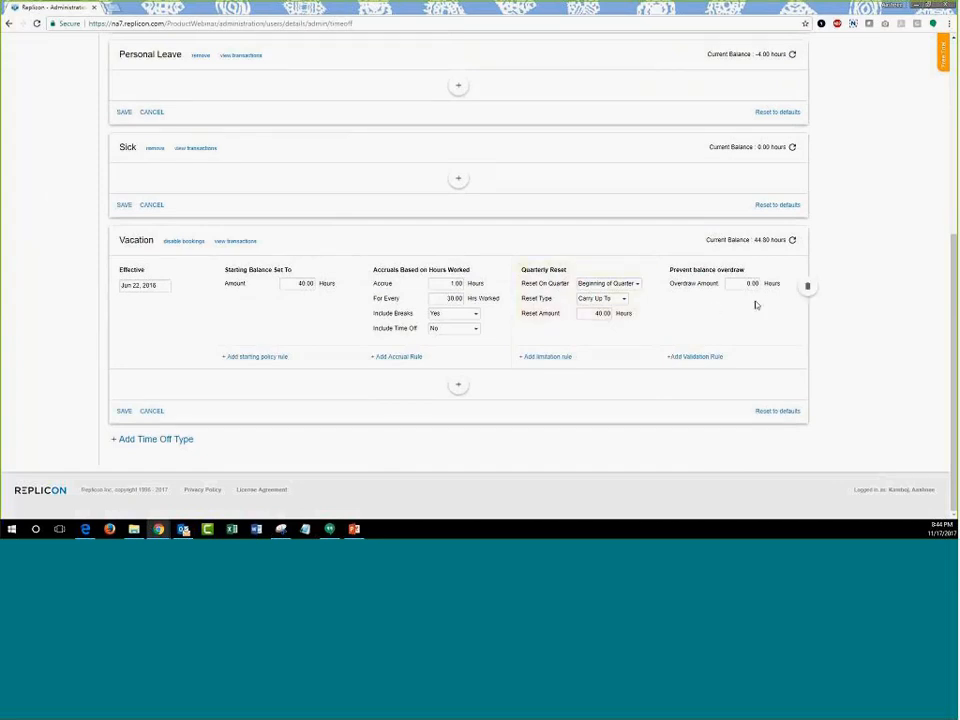
Refresh the user's current Vacation balance and review the Vacation transaction history.
drag(705, 240, 762, 240)
click(788, 241)
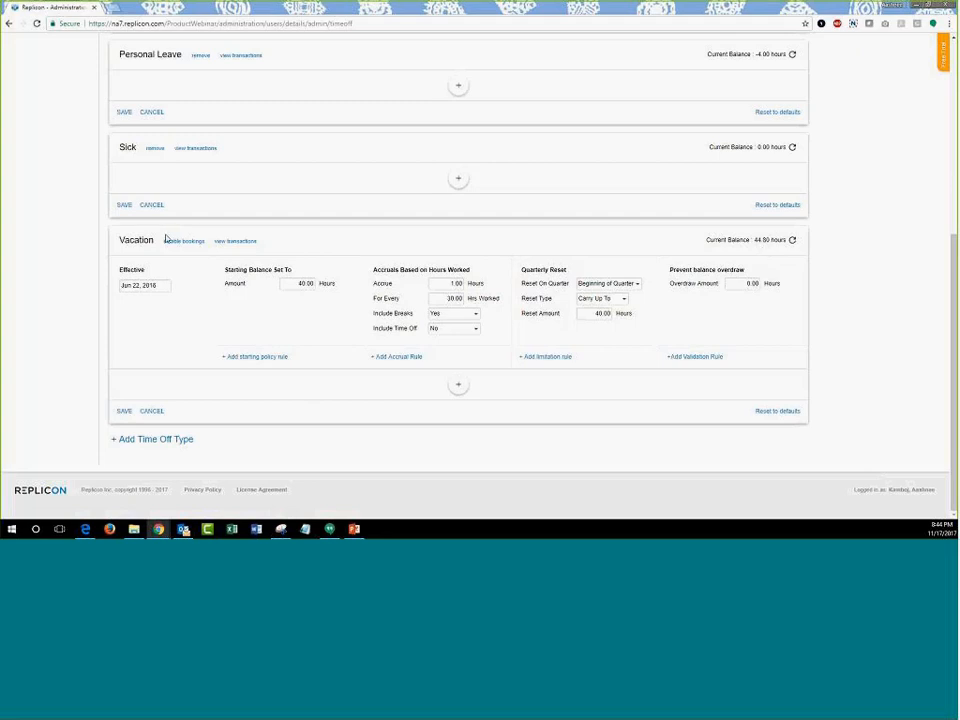
click(235, 242)
scroll(397, 253, down, 3)
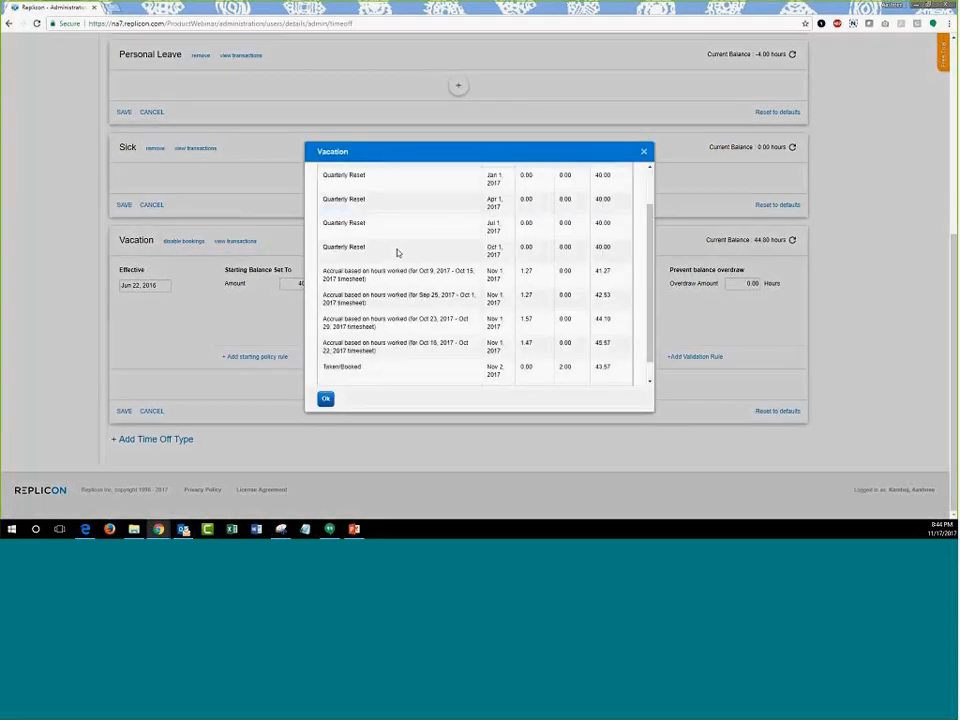
scroll(395, 258, up, 3)
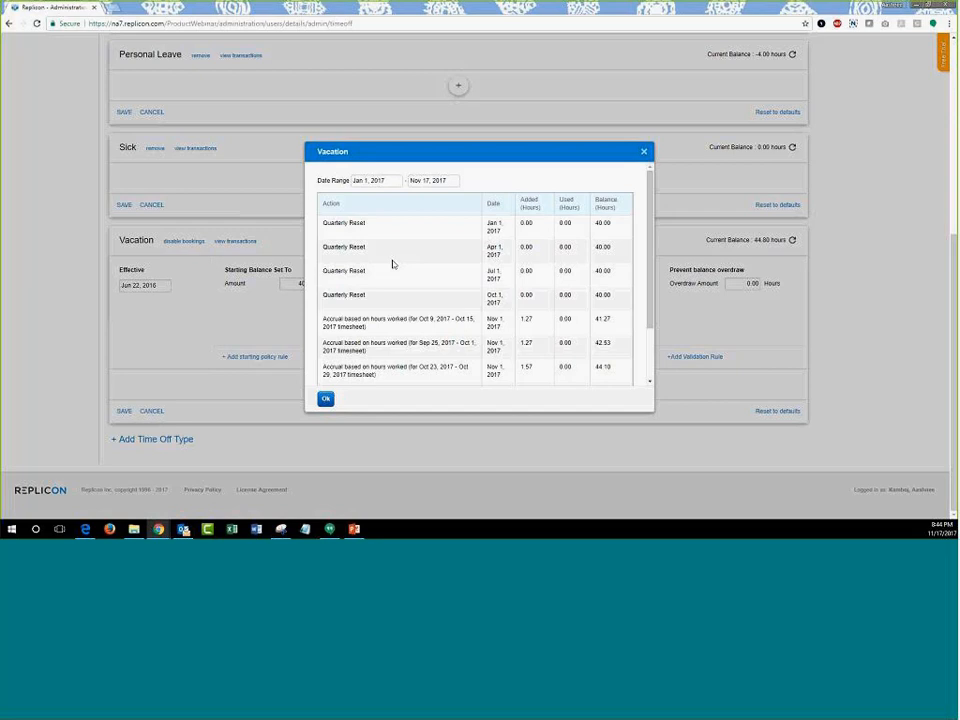
click(326, 399)
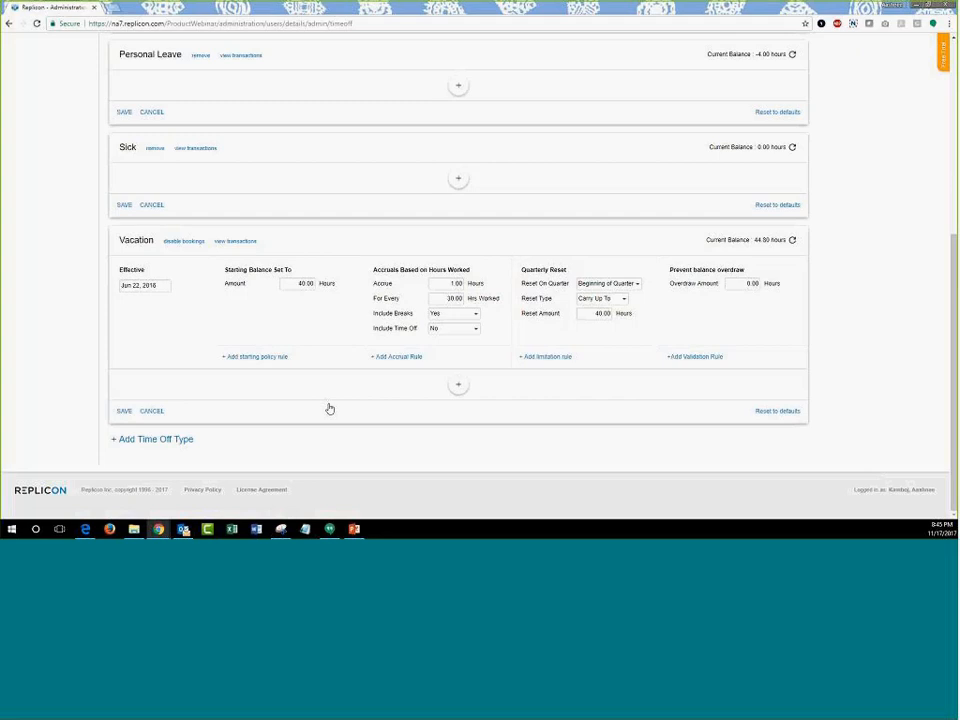
Open the user's roles and permissions and view the location choices for restricting the Administrator role's access.
scroll(330, 409, up, 5)
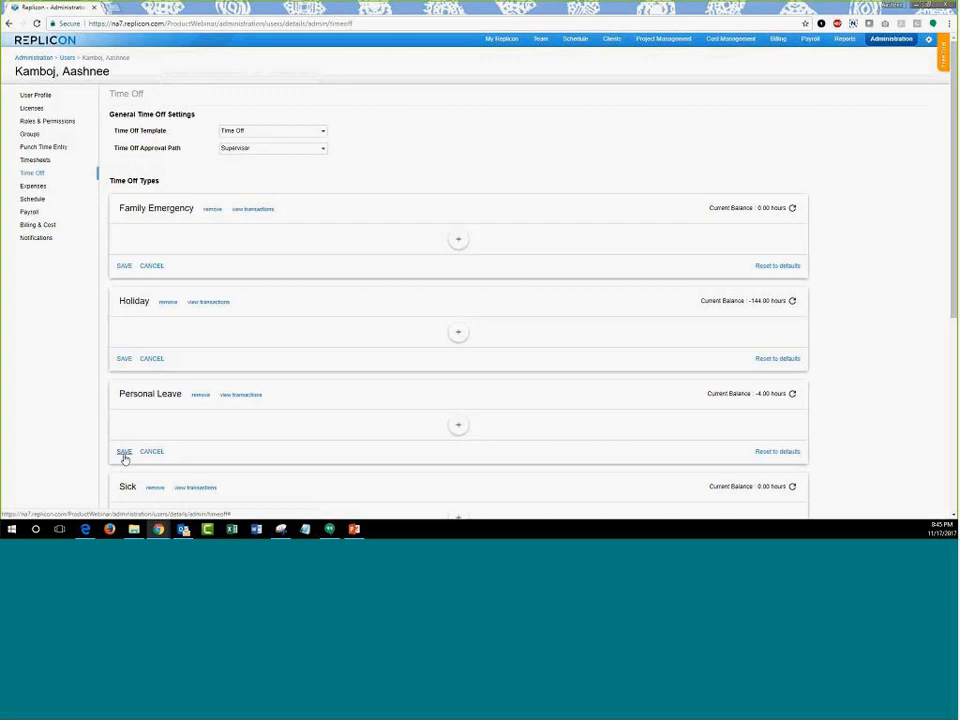
click(57, 126)
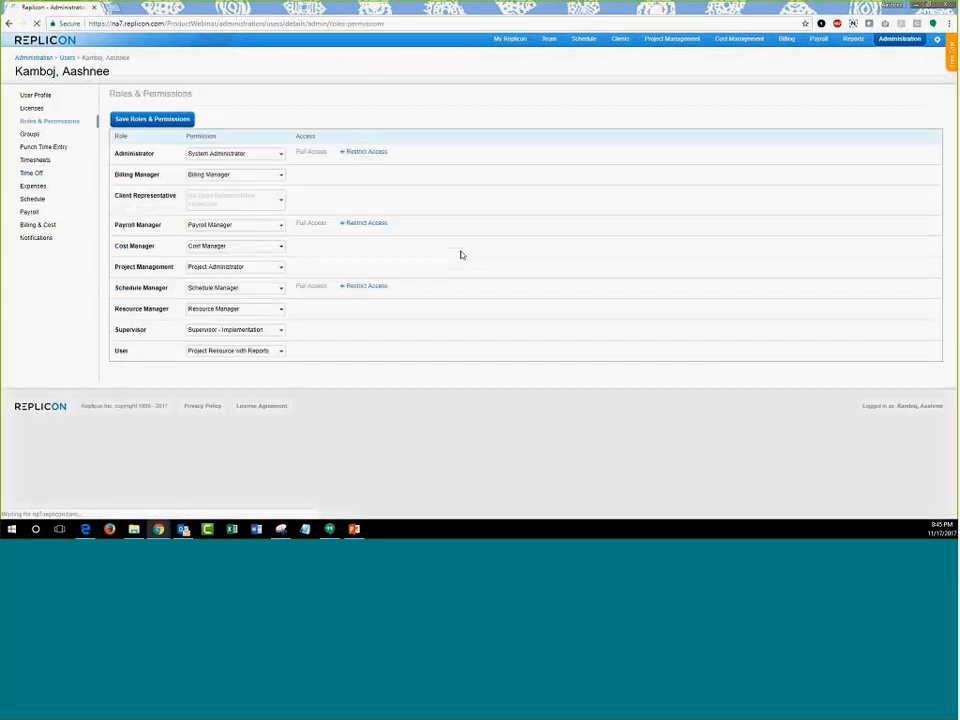
click(372, 153)
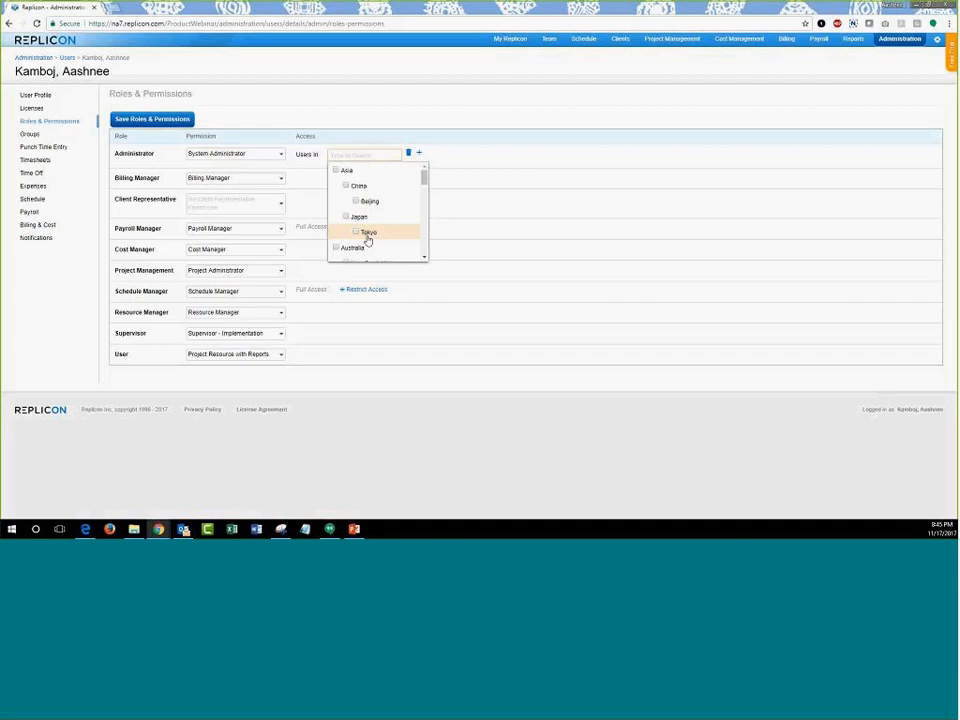
click(240, 119)
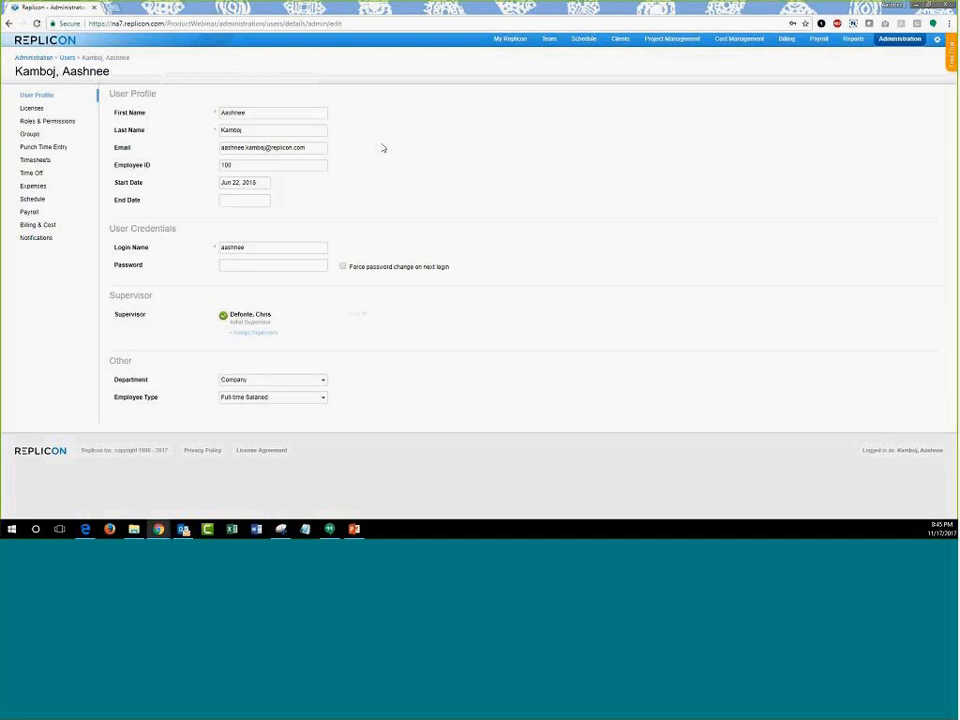
View the employee shift schedule for Sep 1 to Oct 1, 2017.
click(595, 44)
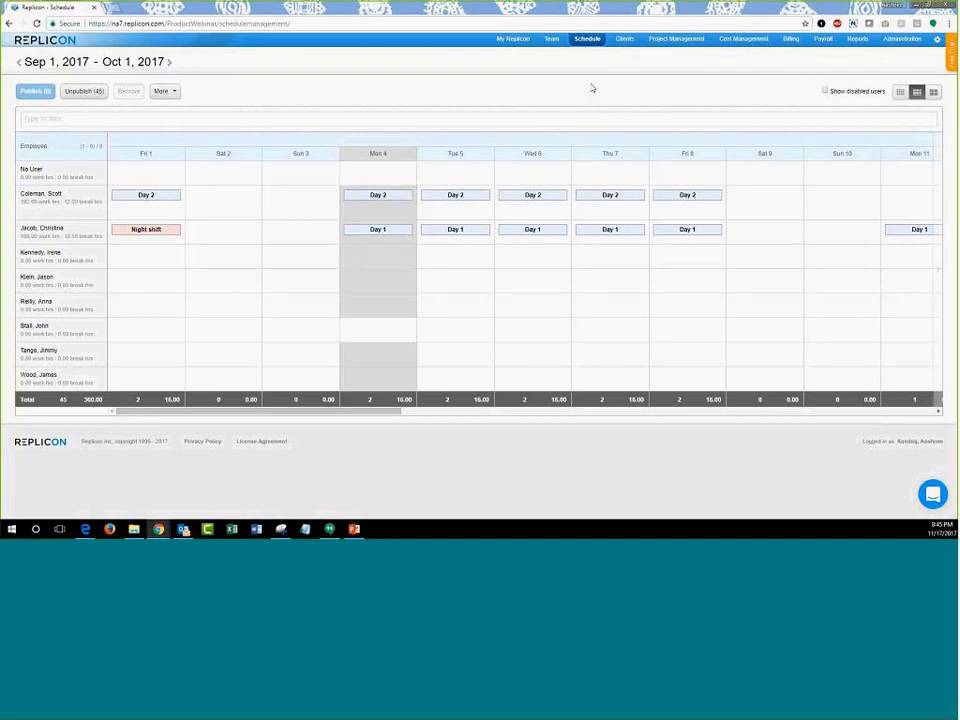
mouse_move(381, 263)
Open the Administration project's team allocation and view earlier dates for time off and holidays.
click(675, 41)
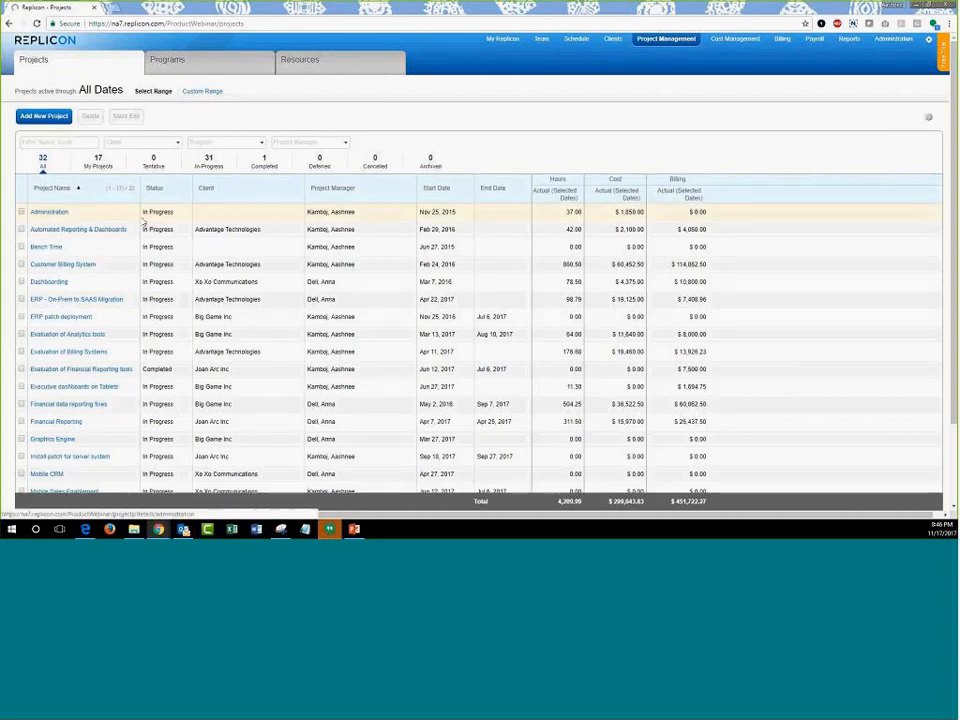
click(143, 219)
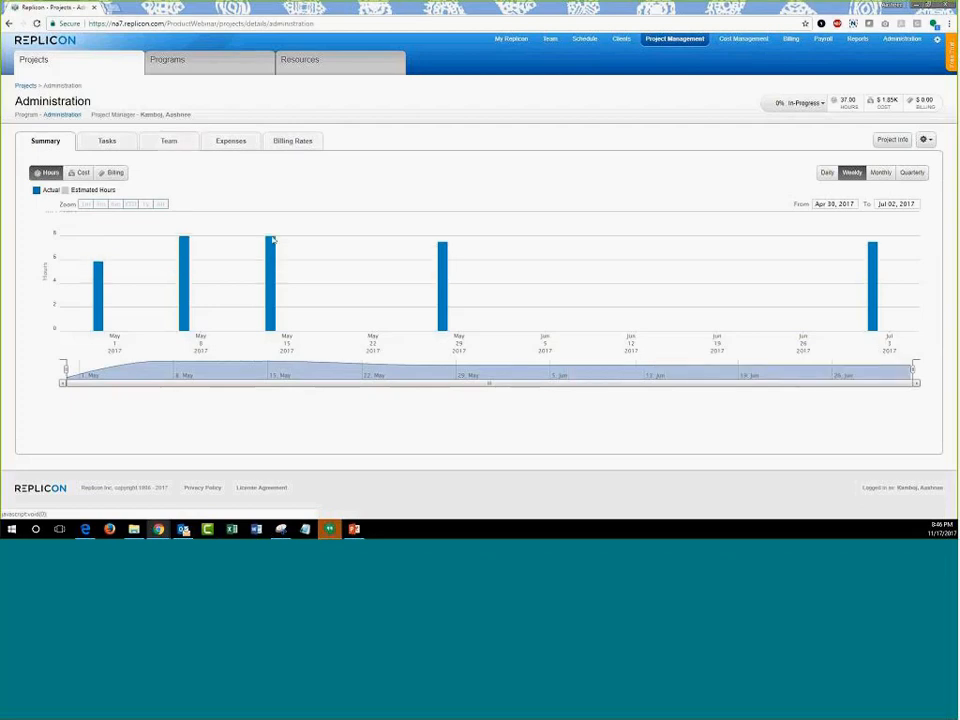
click(169, 141)
click(97, 171)
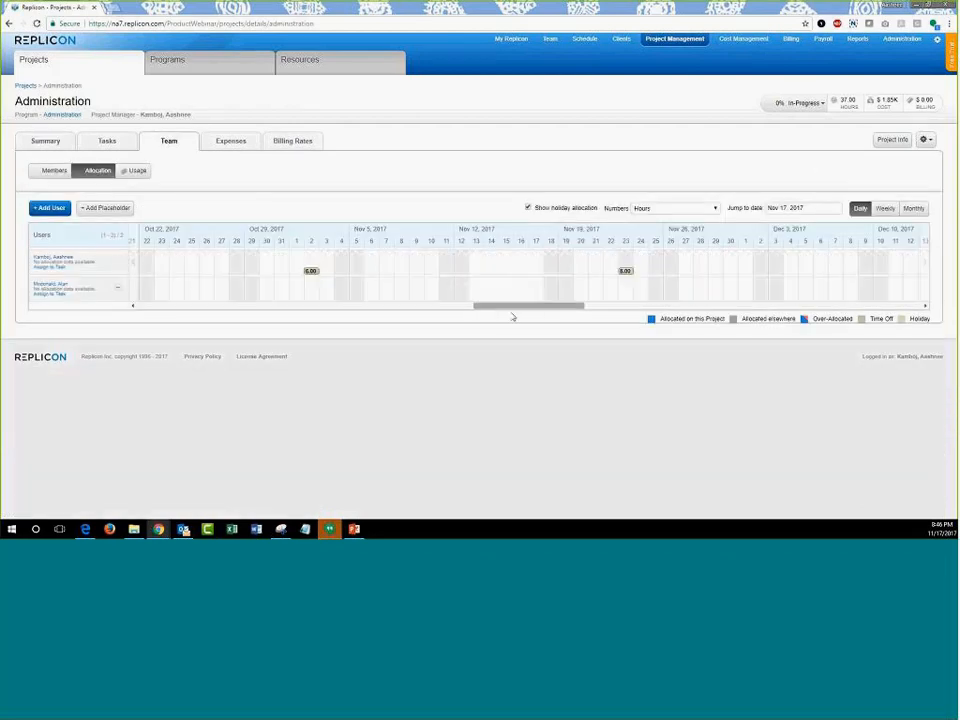
drag(508, 308, 390, 312)
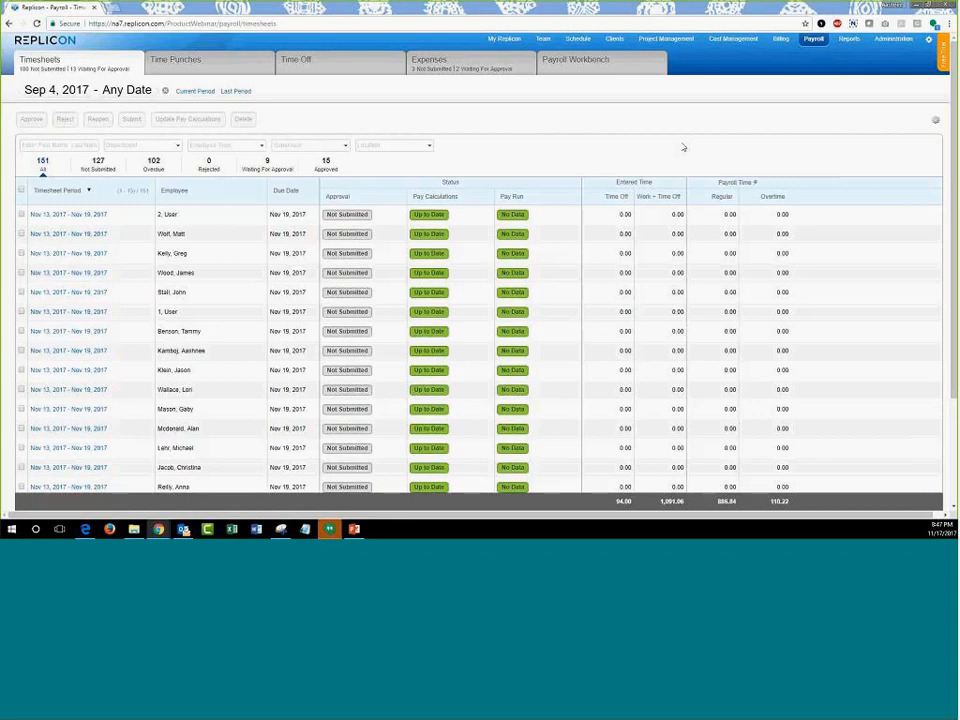
Open the Payroll Workbench, refresh the pay data, and view the table settings for time off hours and pay columns without changing them.
click(622, 66)
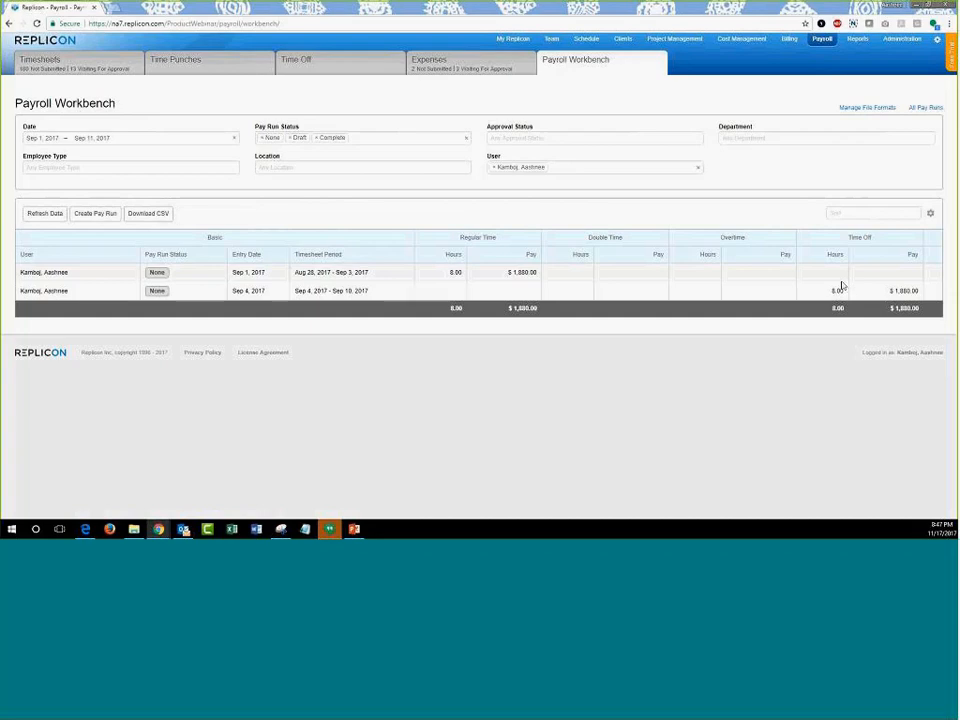
click(45, 213)
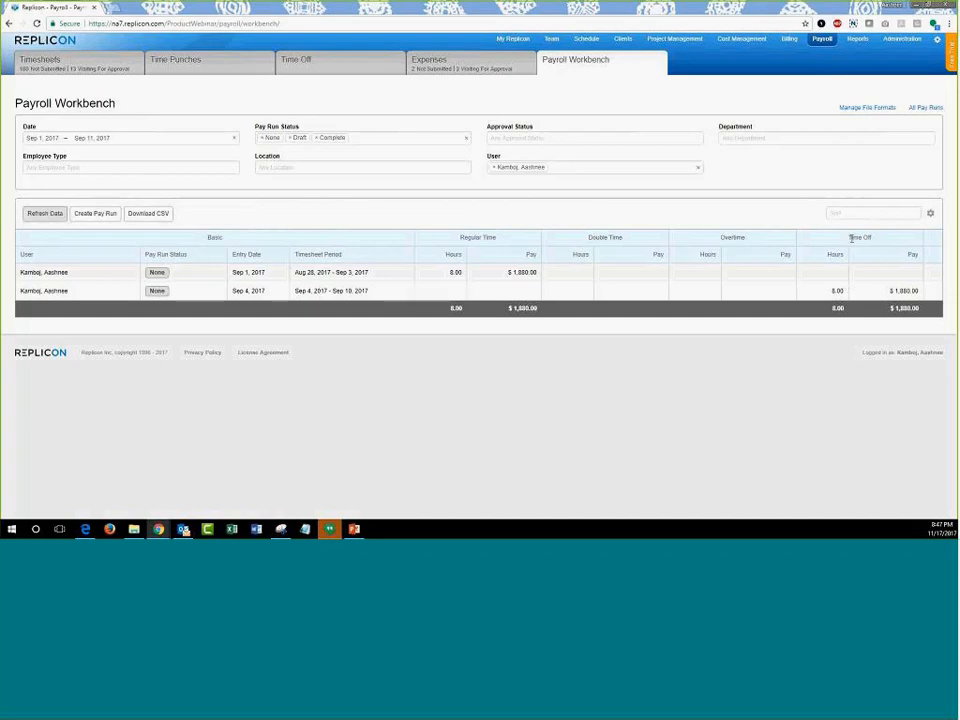
click(931, 214)
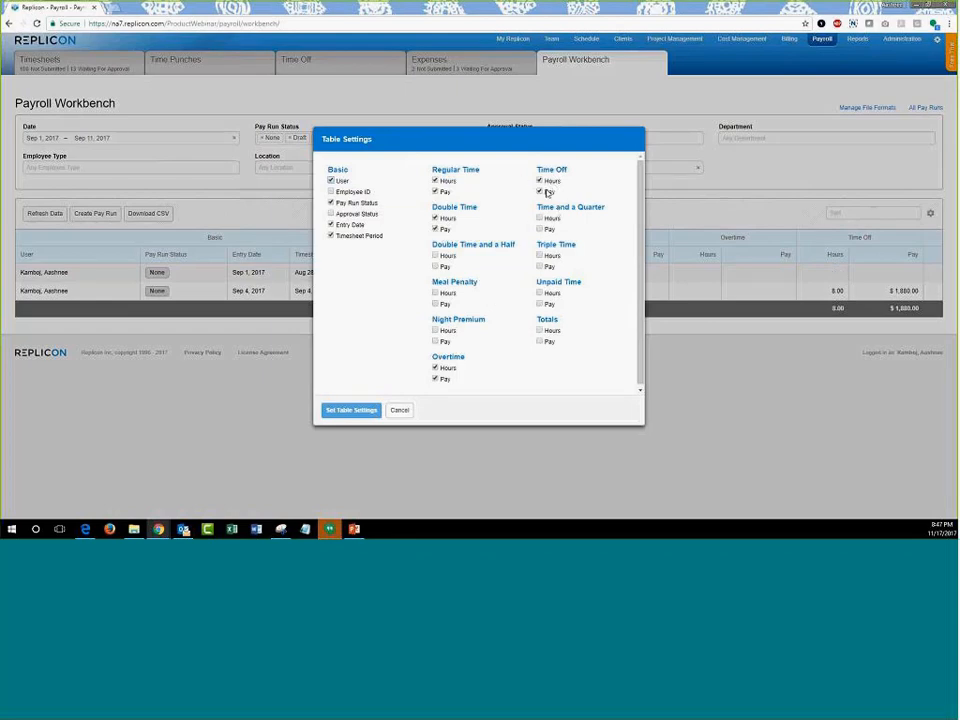
click(400, 410)
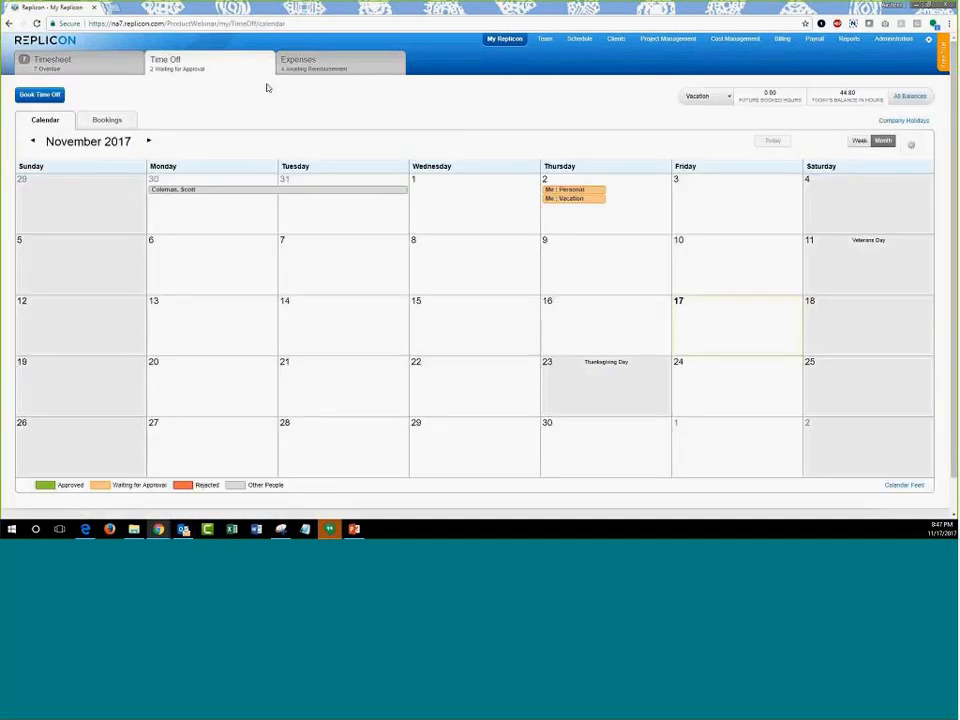
View the Book Time Off form without submitting a booking, and open the Vacation policy and balance history from all time off balances.
click(44, 97)
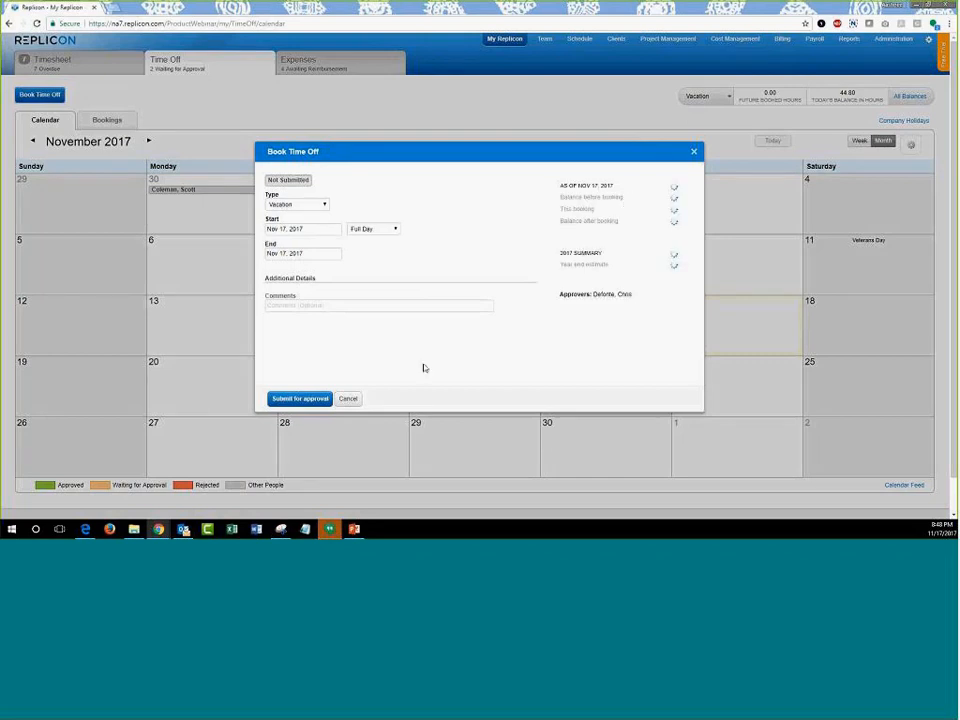
click(348, 399)
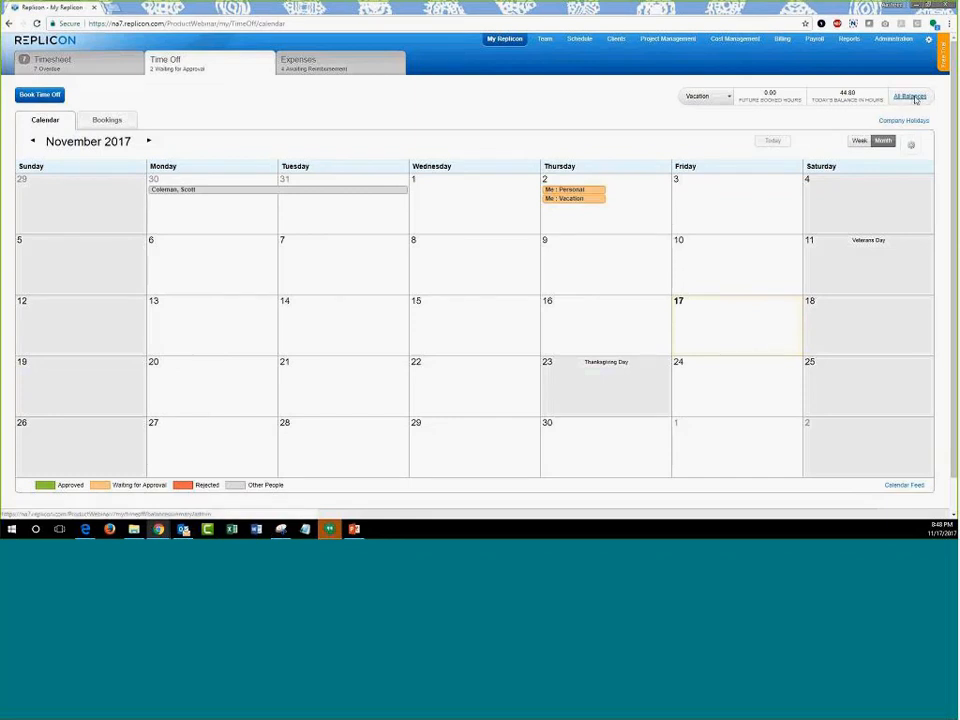
click(912, 97)
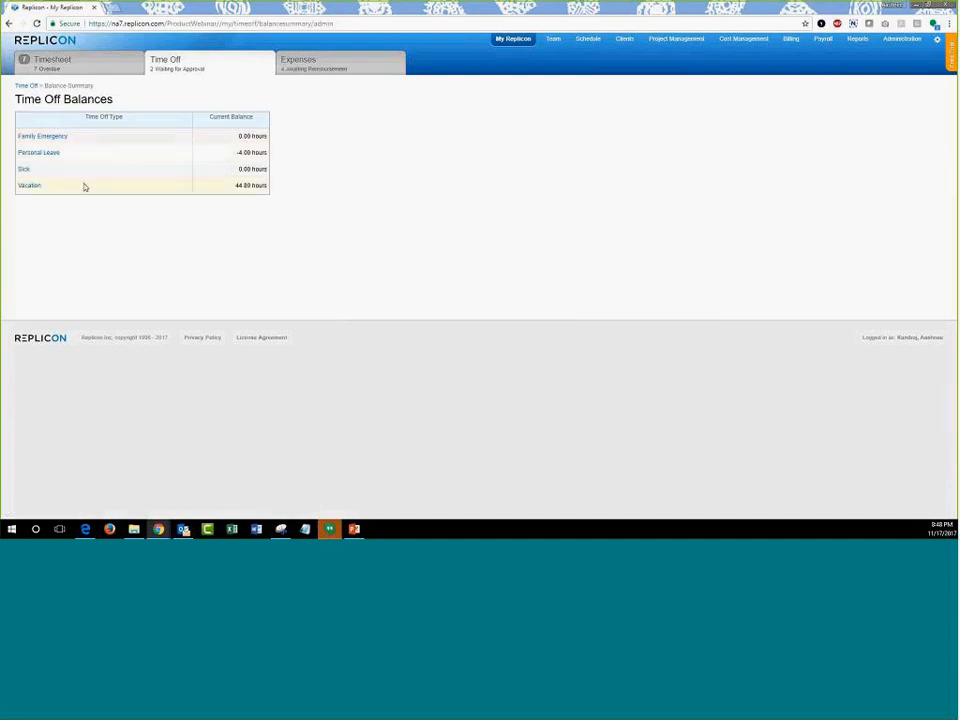
click(33, 187)
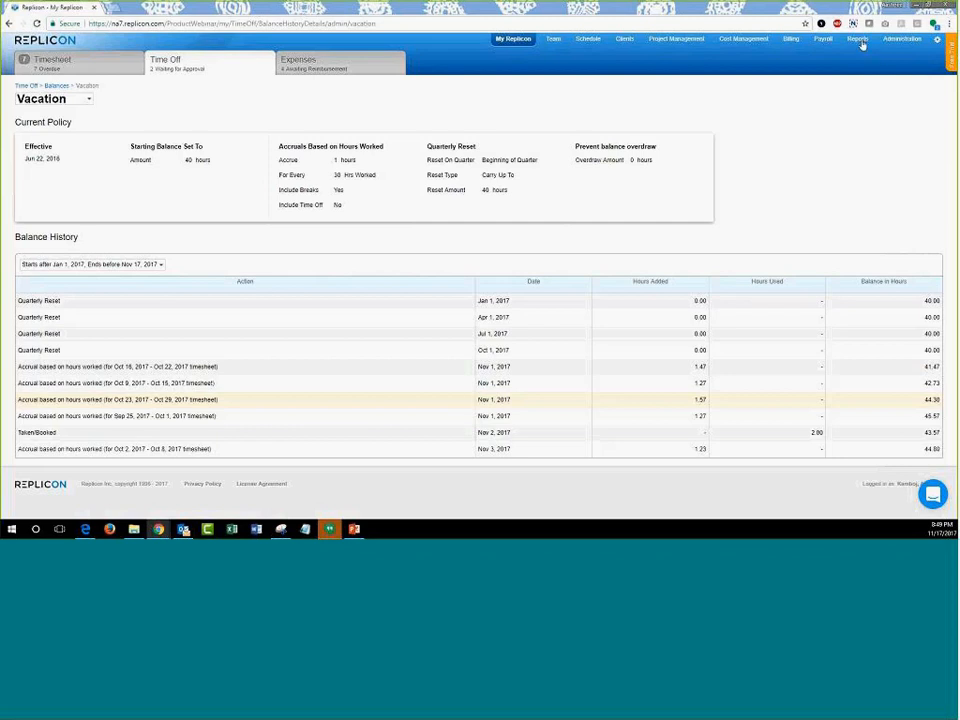
Run the Time Off Balances report filtered to a single user name, and return to the report list without saving the filter change.
click(850, 138)
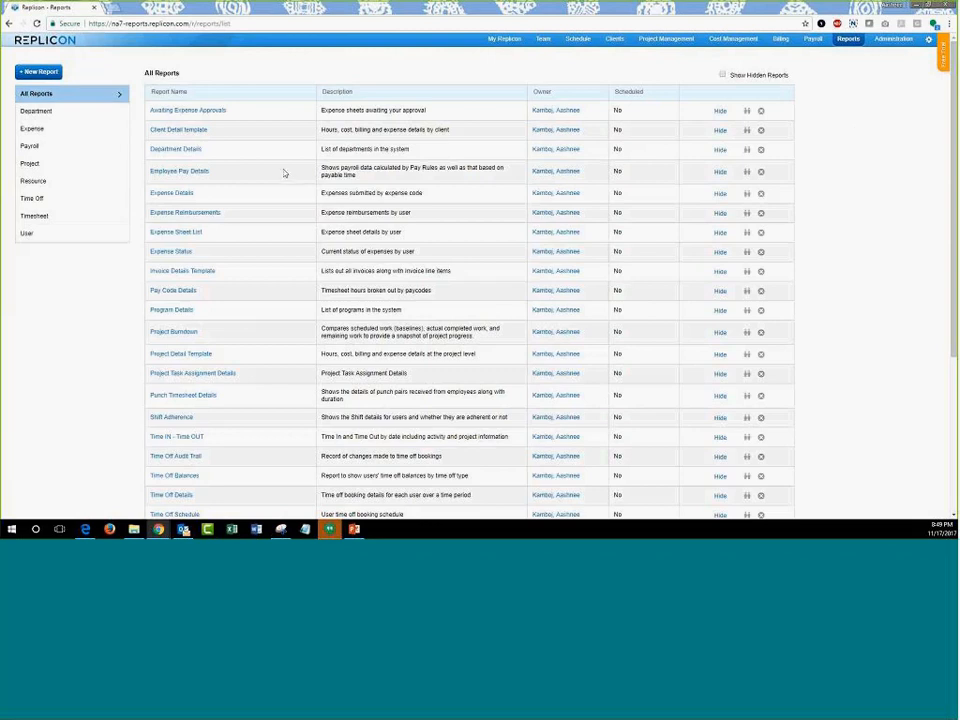
click(36, 199)
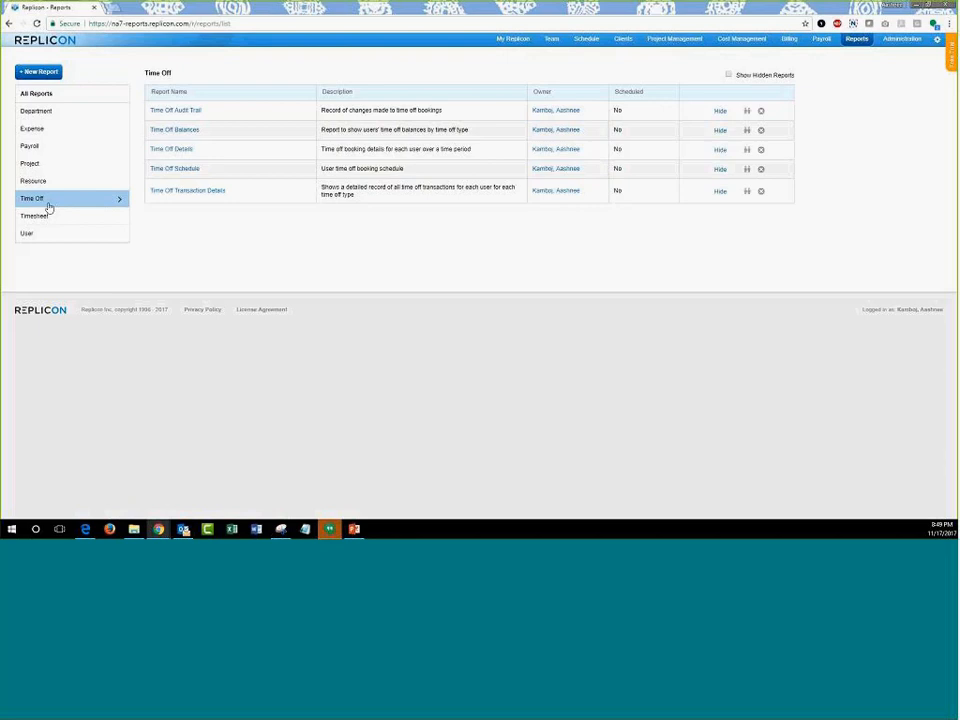
click(186, 131)
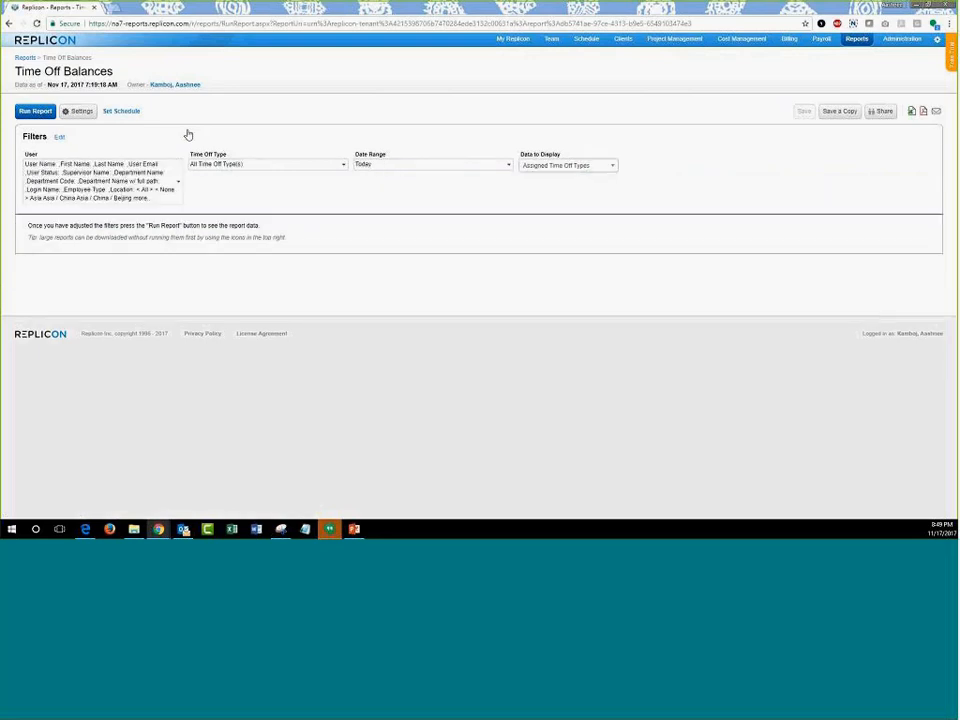
click(100, 185)
click(118, 225)
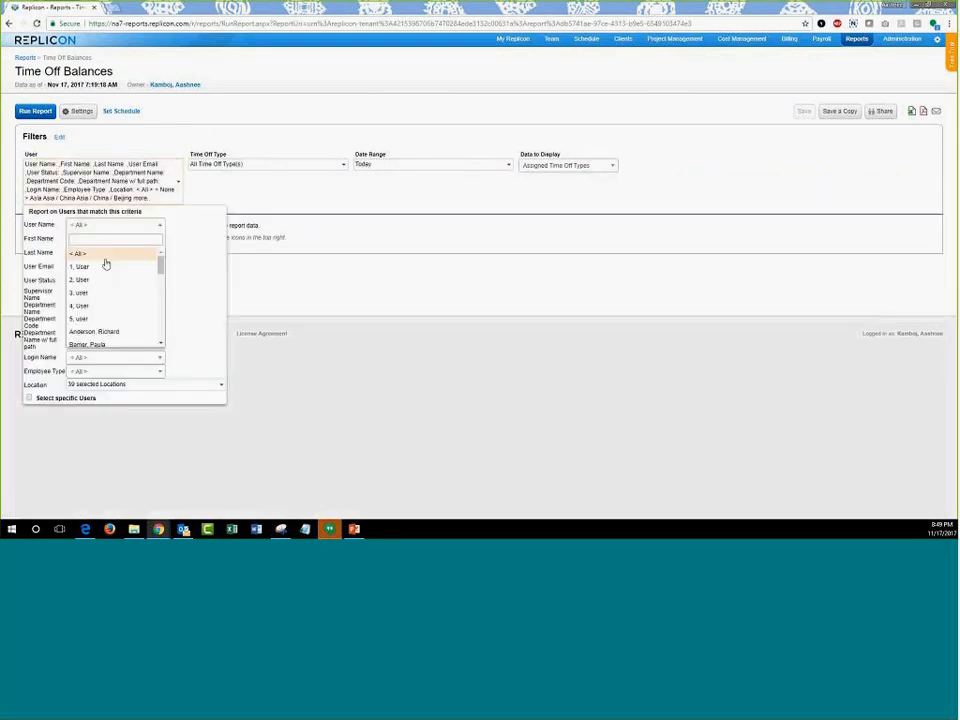
scroll(108, 300, down, 5)
click(107, 291)
click(315, 252)
click(35, 113)
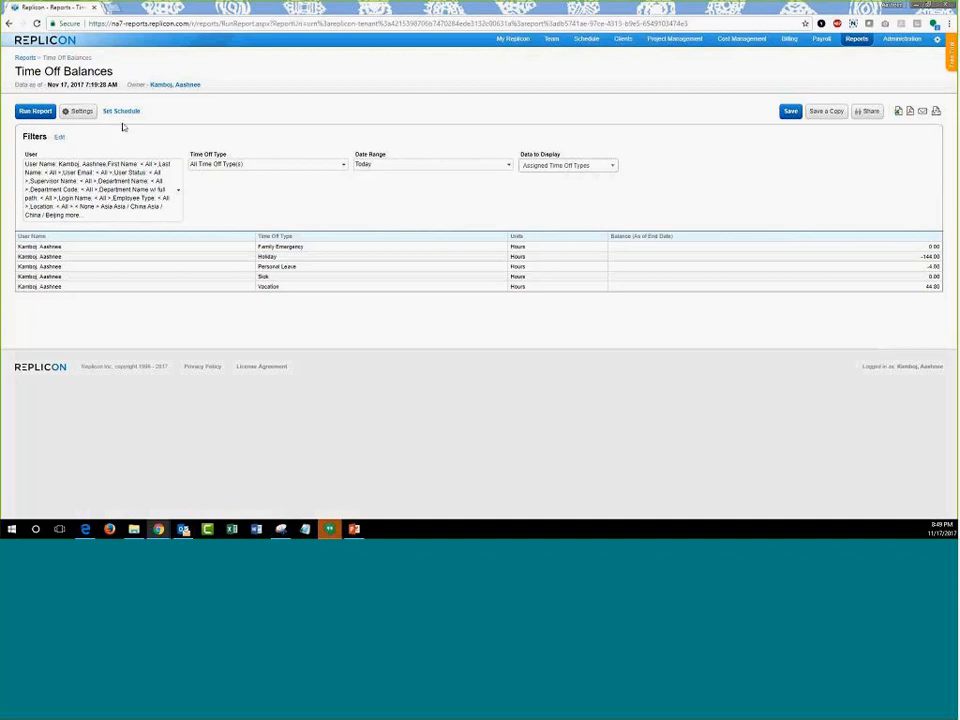
click(23, 58)
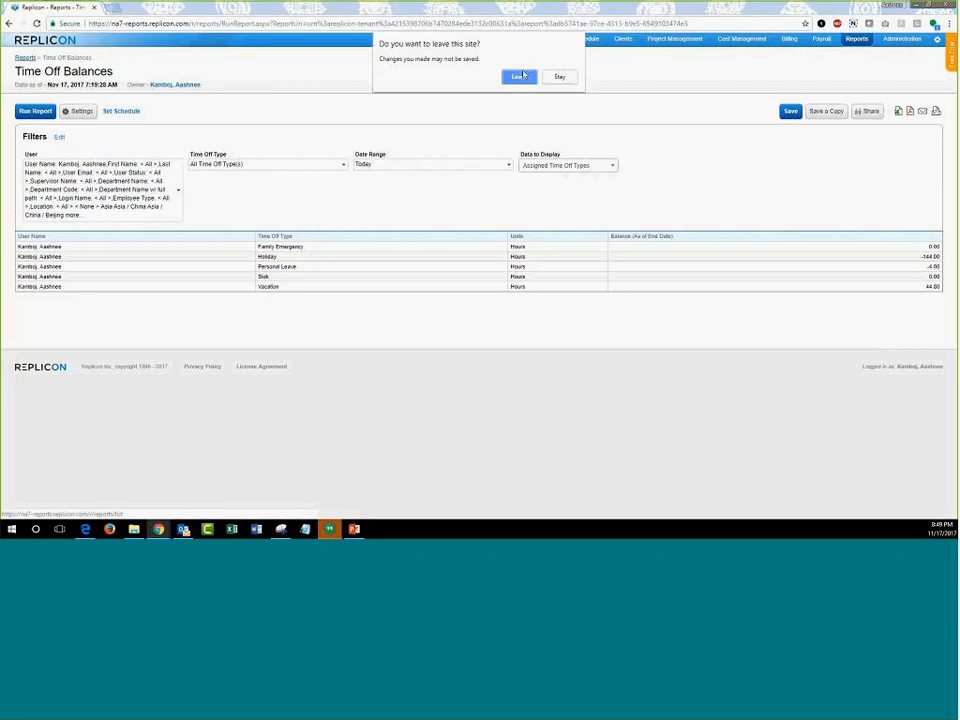
click(516, 75)
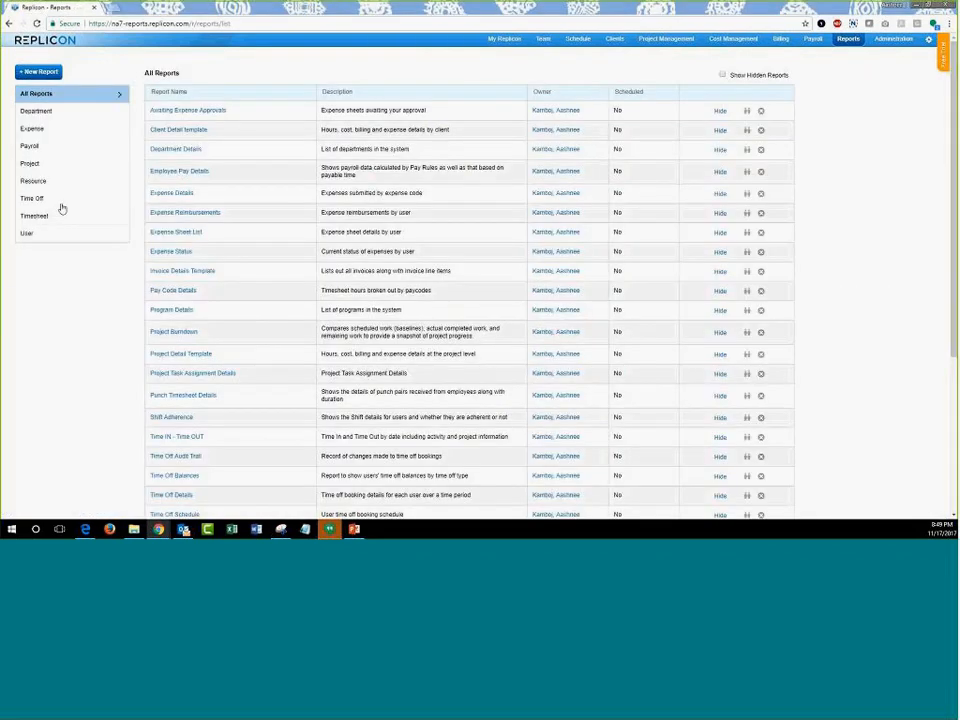
Run the Time Off Transaction Details report for all users, look through its rows, and return to the report list.
click(58, 200)
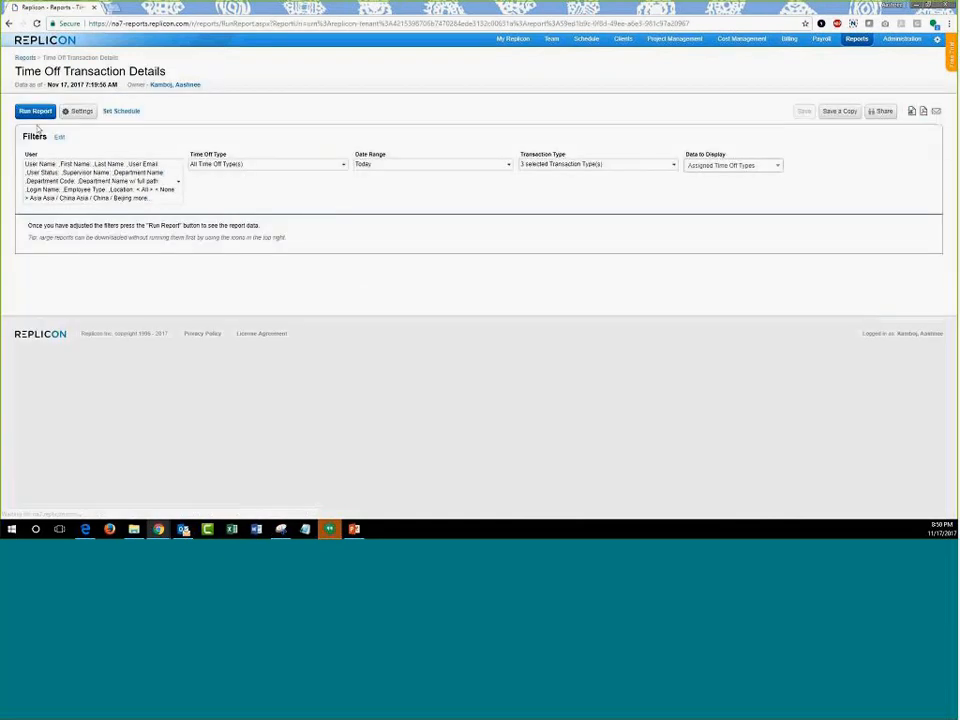
click(34, 111)
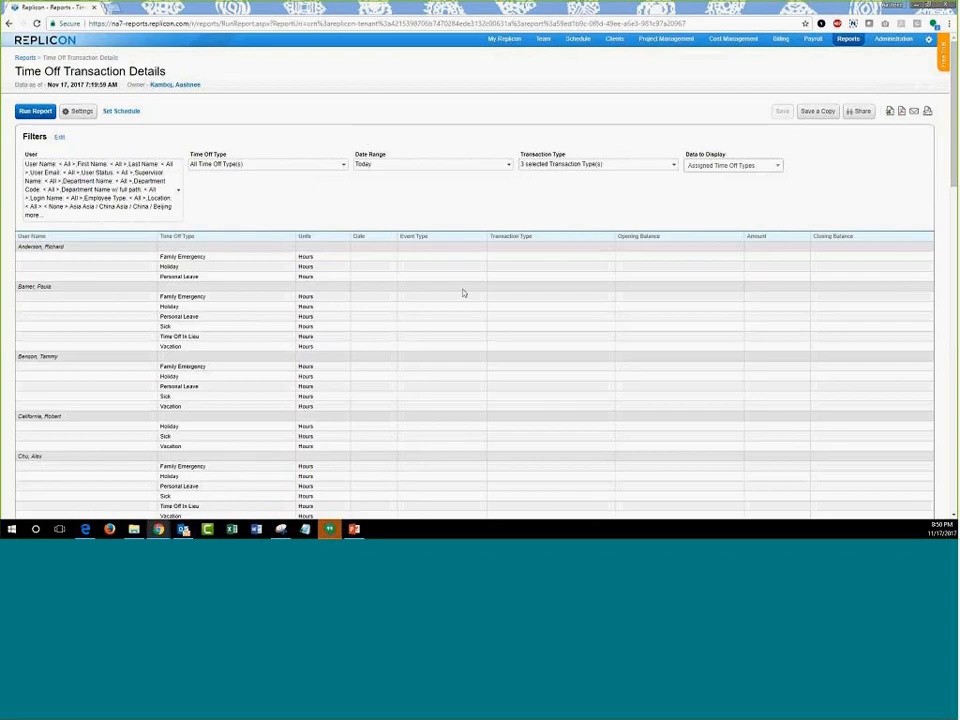
scroll(463, 293, down, 15)
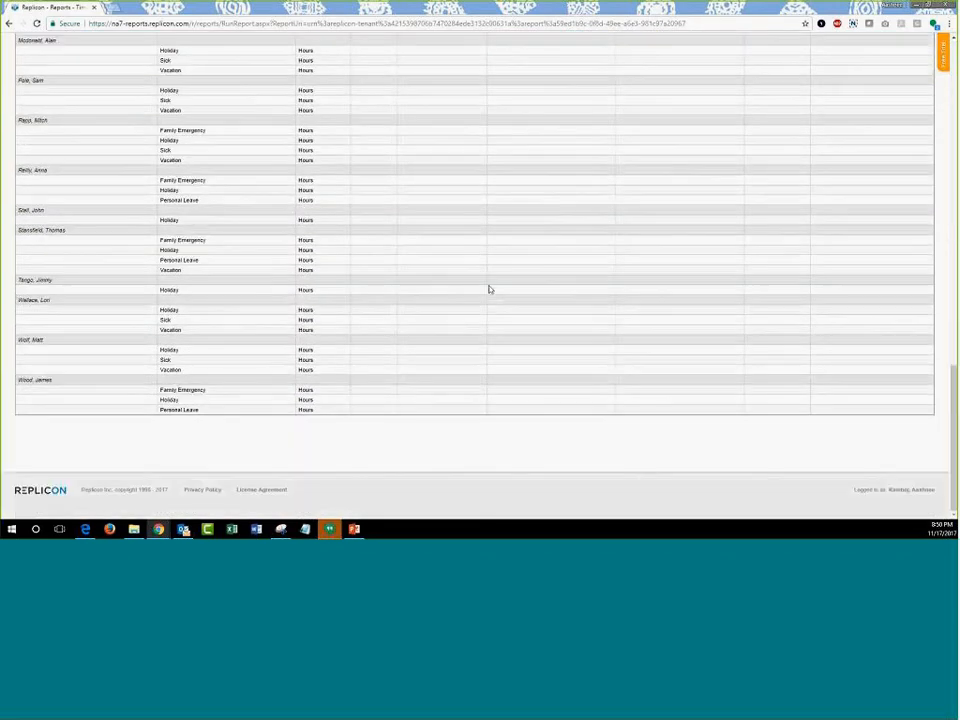
scroll(508, 232, up, 15)
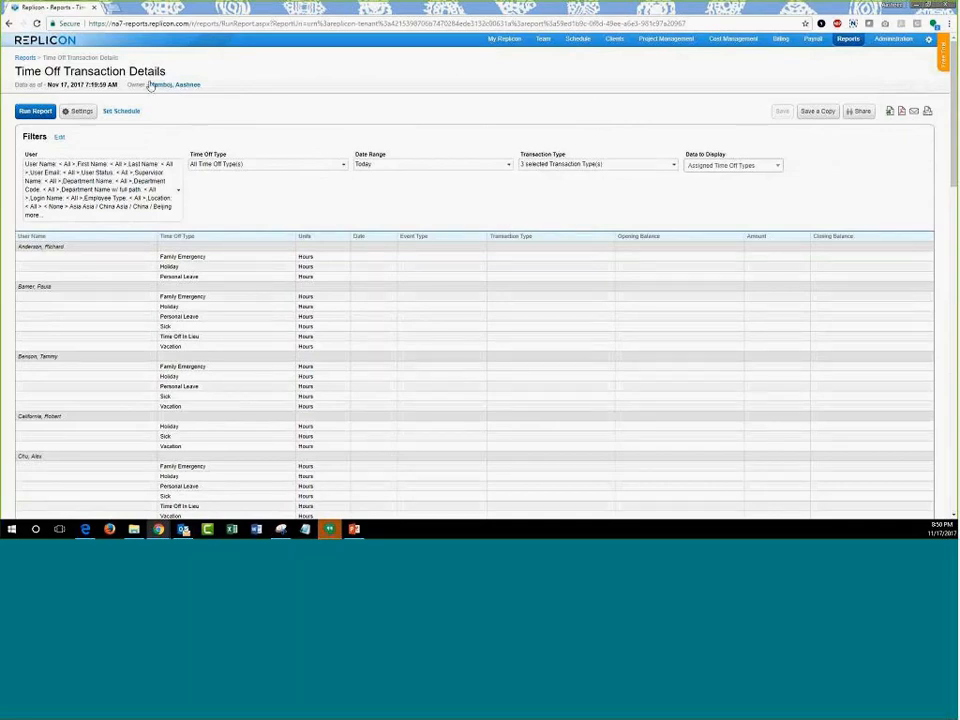
click(25, 58)
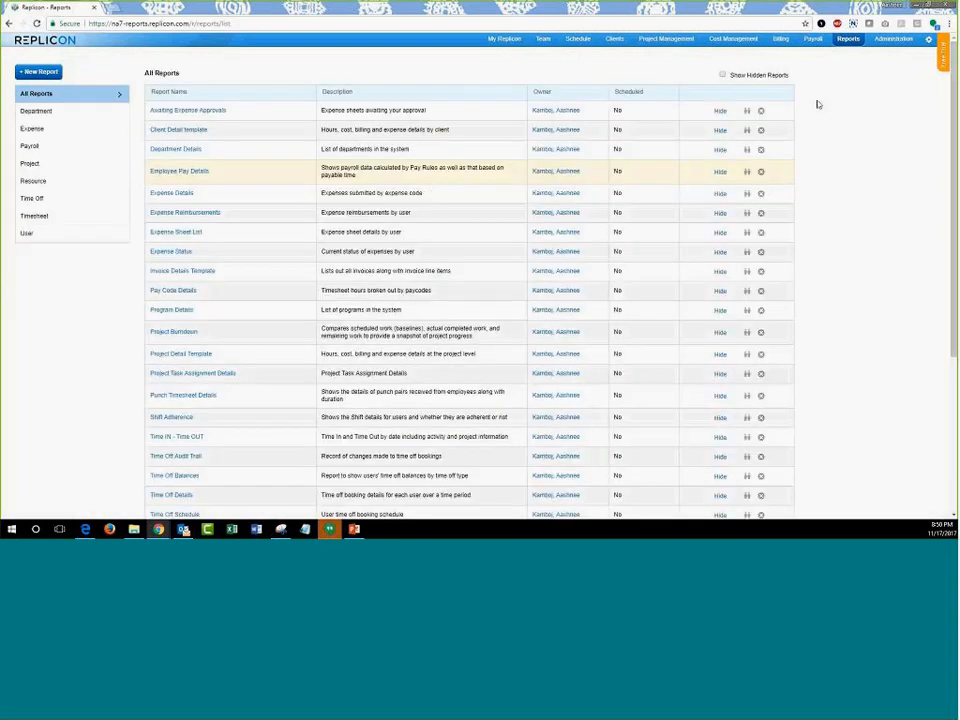
click(54, 152)
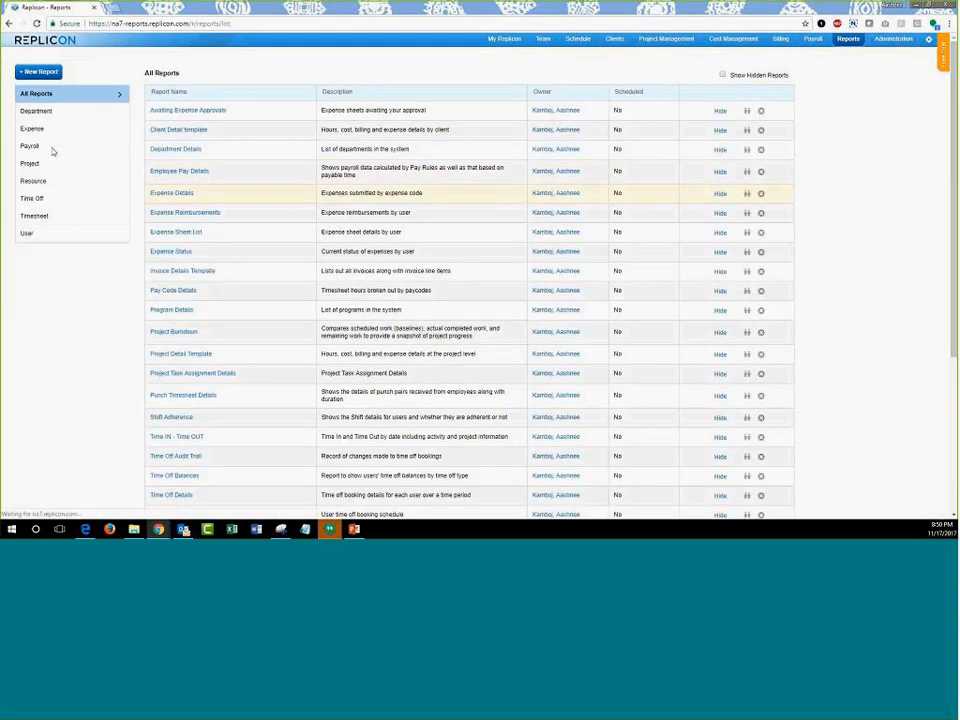